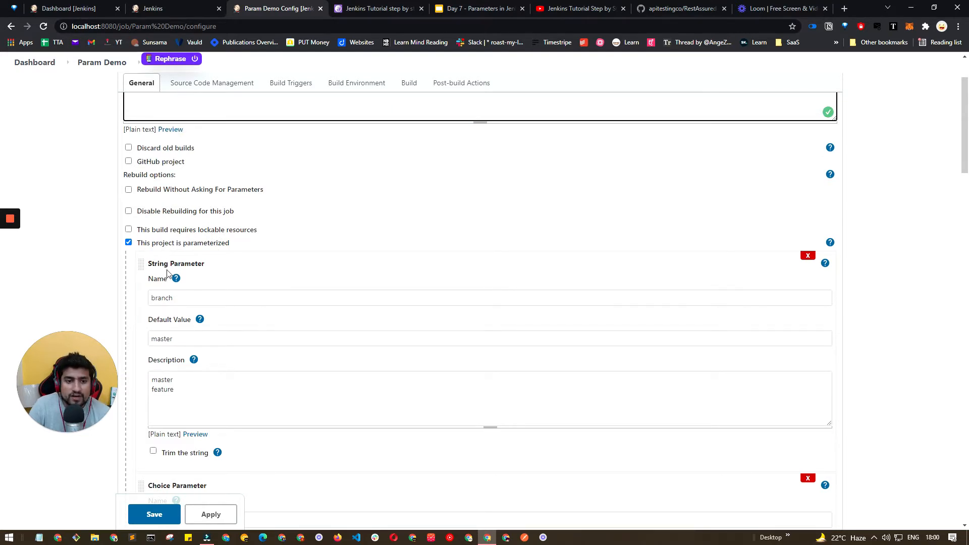
Examine the string parameter's name and default value in the job configuration.
scroll(179, 268, down, 2)
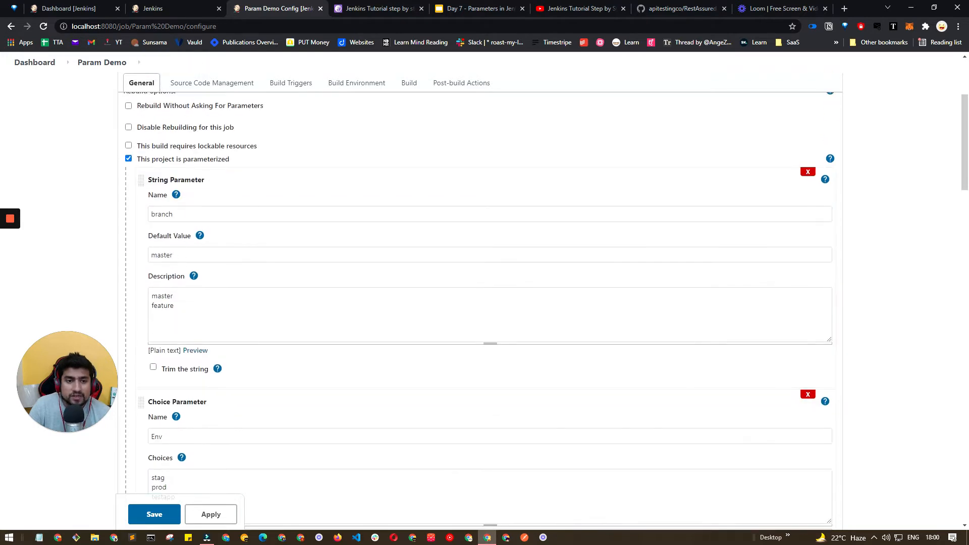
double_click(163, 214)
double_click(162, 254)
double_click(162, 214)
click(160, 255)
double_click(160, 255)
double_click(162, 214)
double_click(162, 255)
drag(175, 255, 145, 259)
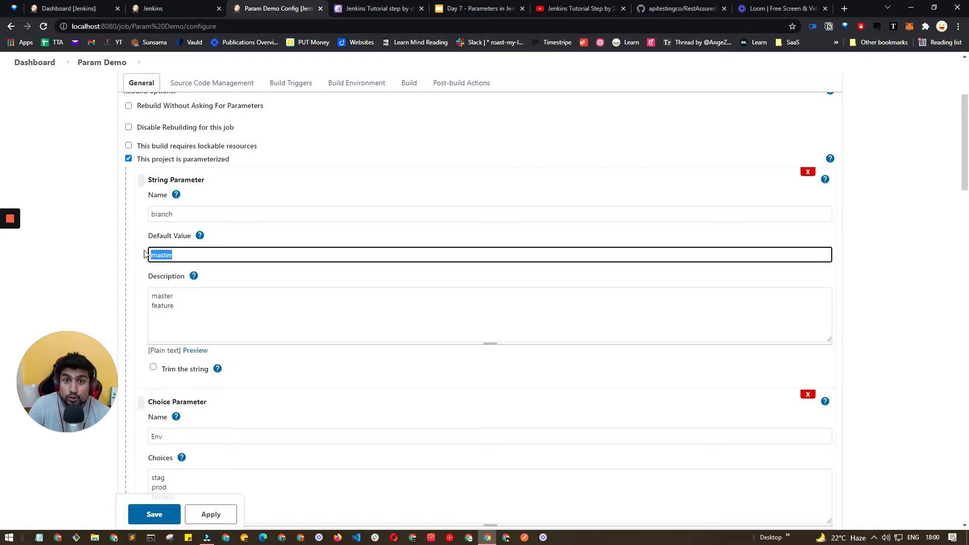
Switch to the GitHub repository tab and inspect its available branches.
click(679, 9)
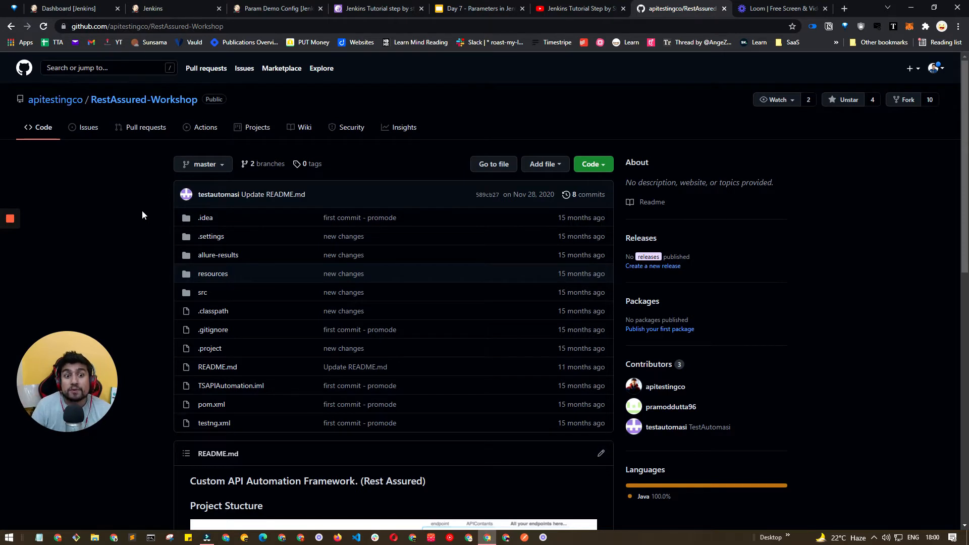
click(202, 164)
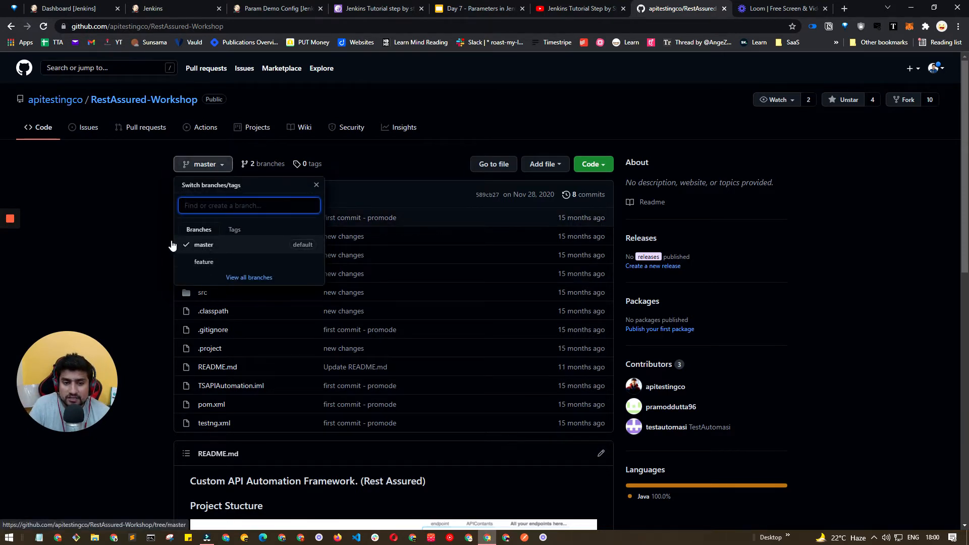
click(153, 237)
Return to the job configuration and review the string parameter's description and the choice parameter's name and choices.
click(272, 8)
scroll(186, 418, down, 3)
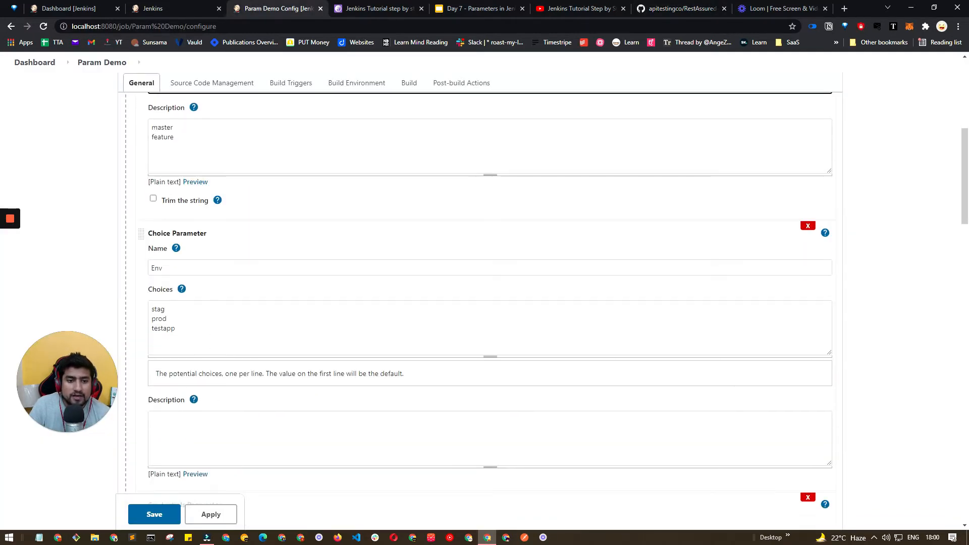
drag(226, 142, 151, 125)
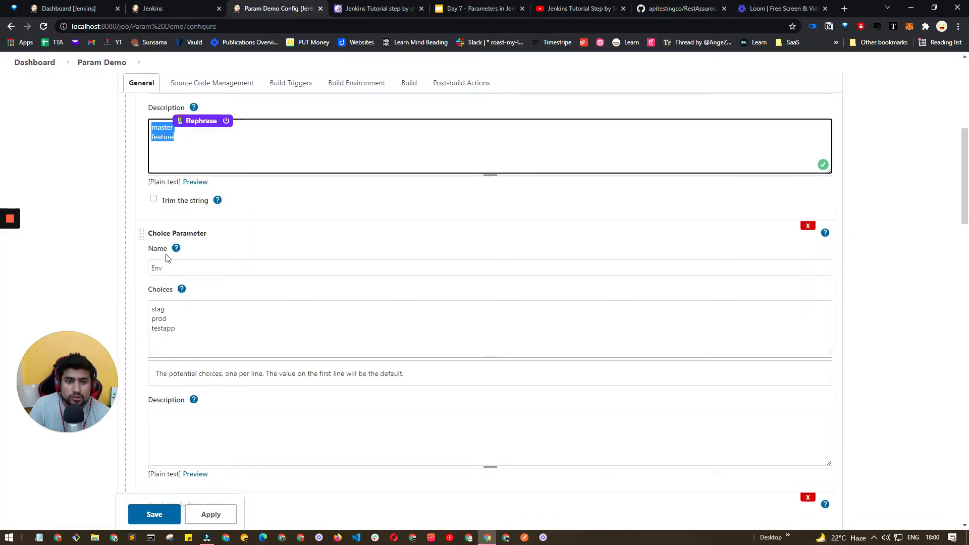
click(169, 267)
drag(181, 330, 153, 308)
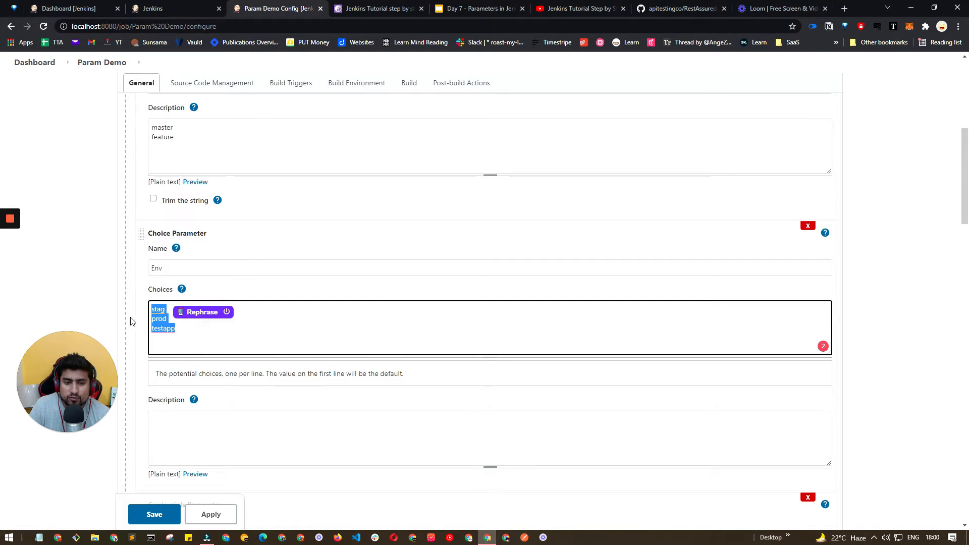
scroll(143, 301, down, 1)
key(shift+Tab)
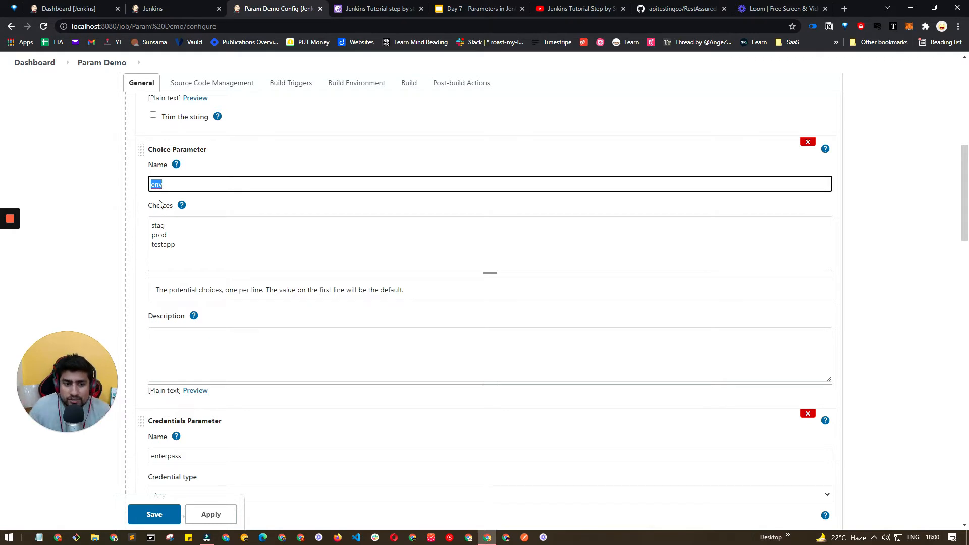
Mark the enterpass credentials parameter as required.
scroll(176, 327, down, 2)
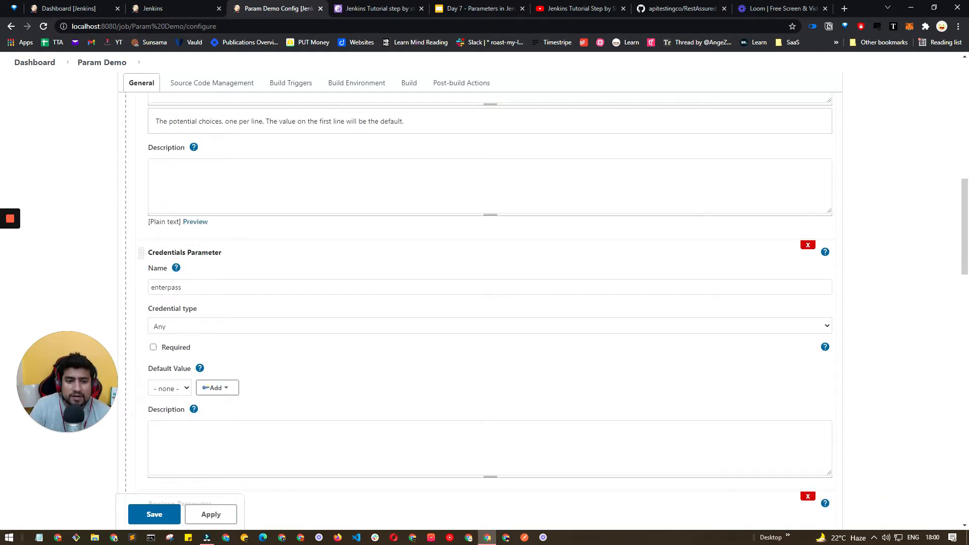
double_click(167, 287)
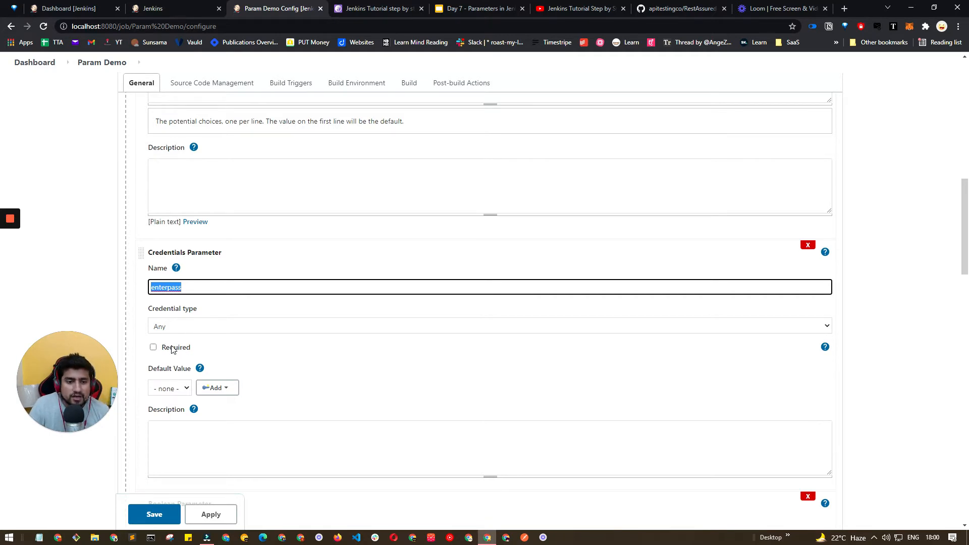
click(153, 347)
Review the isProd boolean parameter and the list of parameter types available to add.
scroll(263, 350, down, 5)
click(202, 286)
key(ctrl+a)
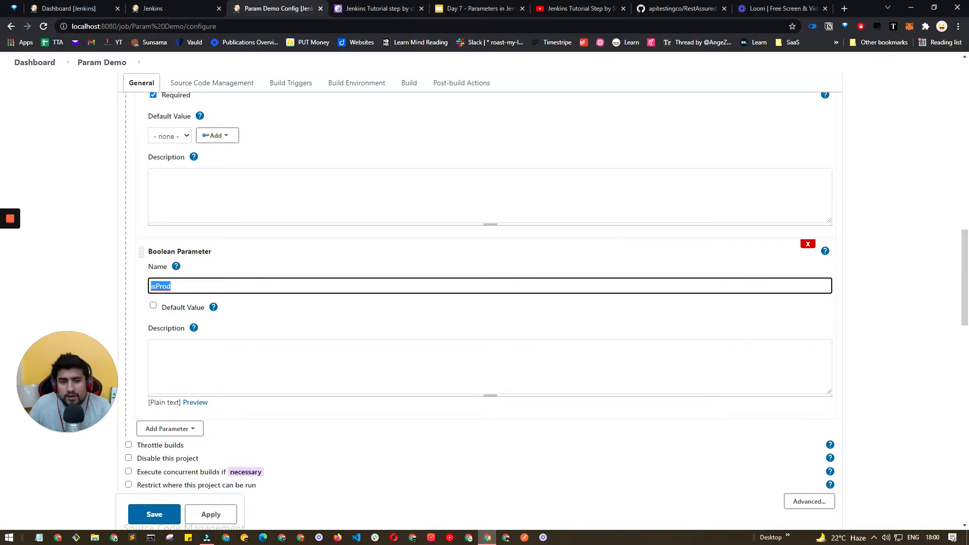
scroll(117, 274, down, 2)
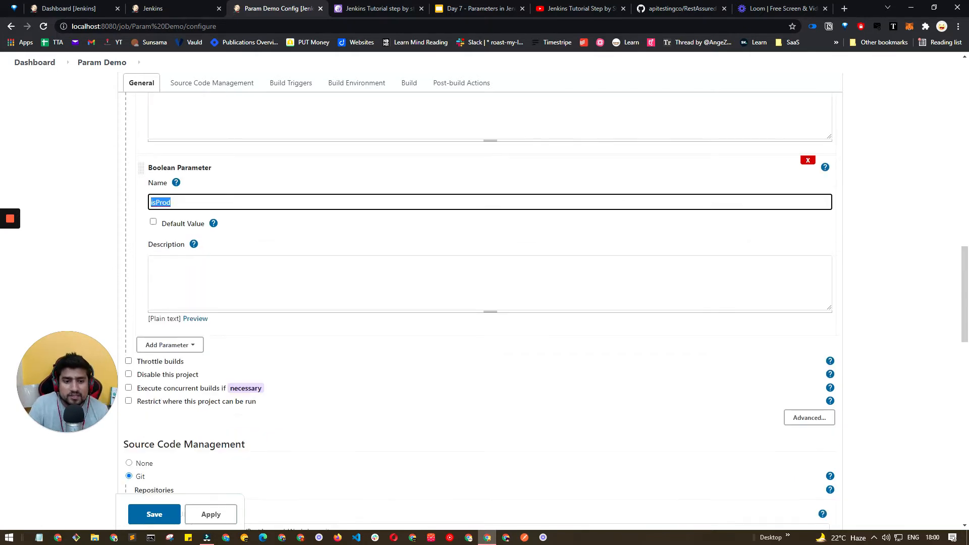
click(199, 347)
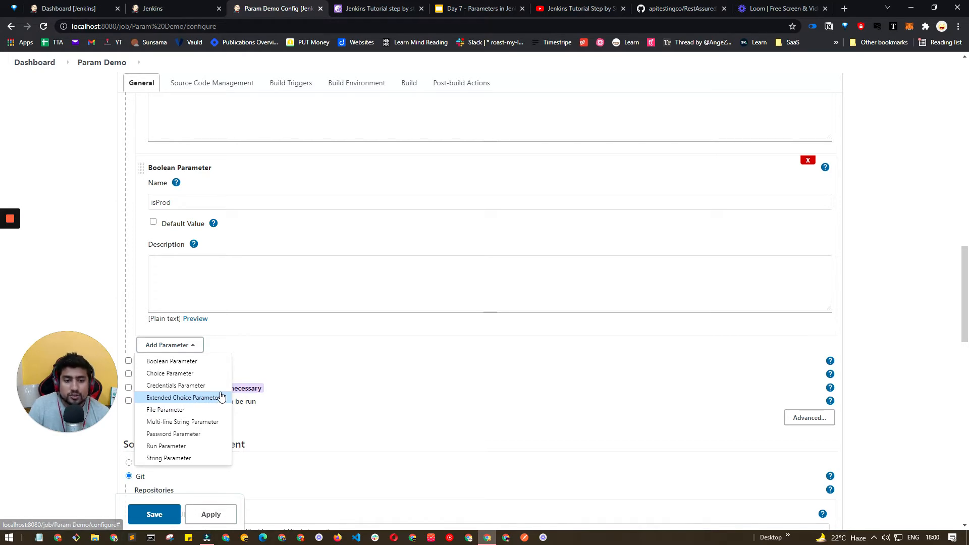
click(262, 364)
scroll(179, 310, down, 3)
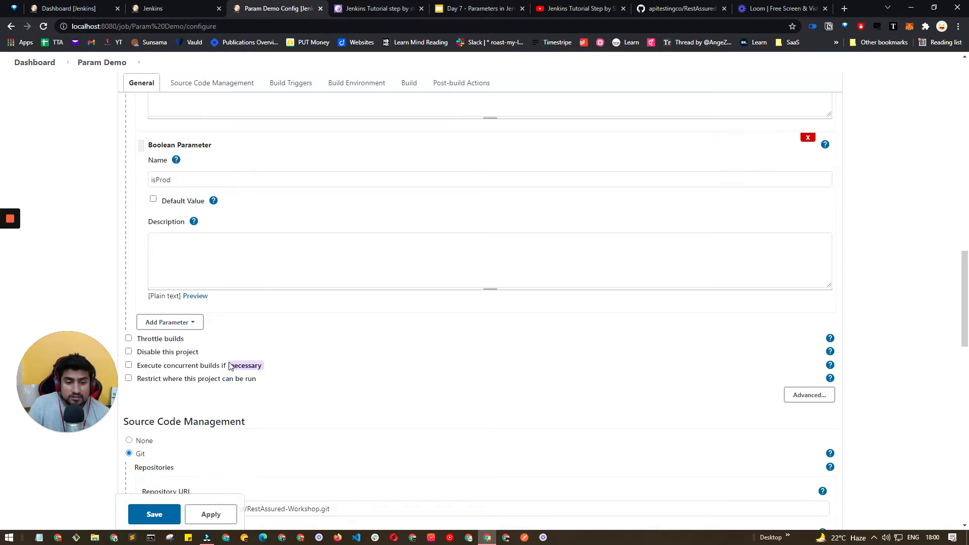
scroll(179, 310, down, 2)
Examine the Git repository URL and the */${branch} branch specifier in source code management.
double_click(178, 279)
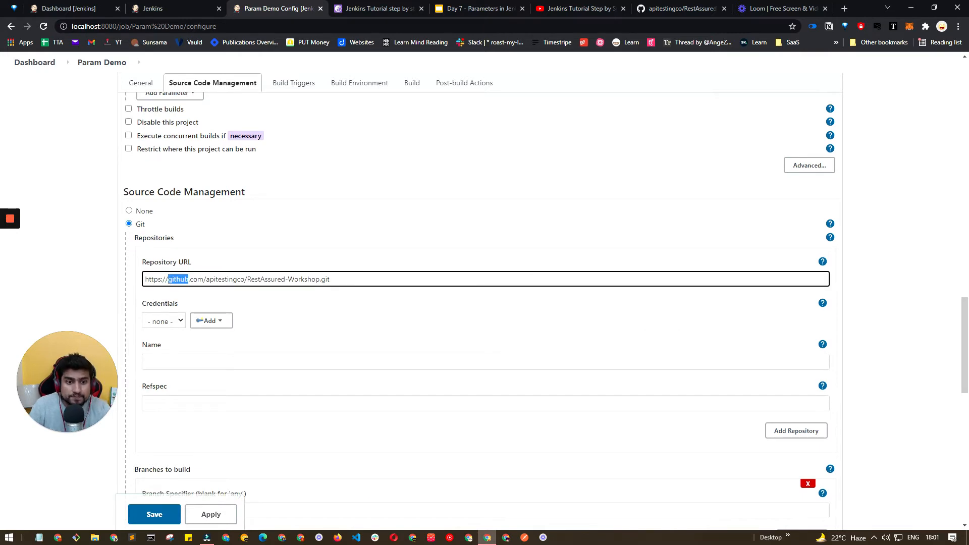
key(ctrl+a)
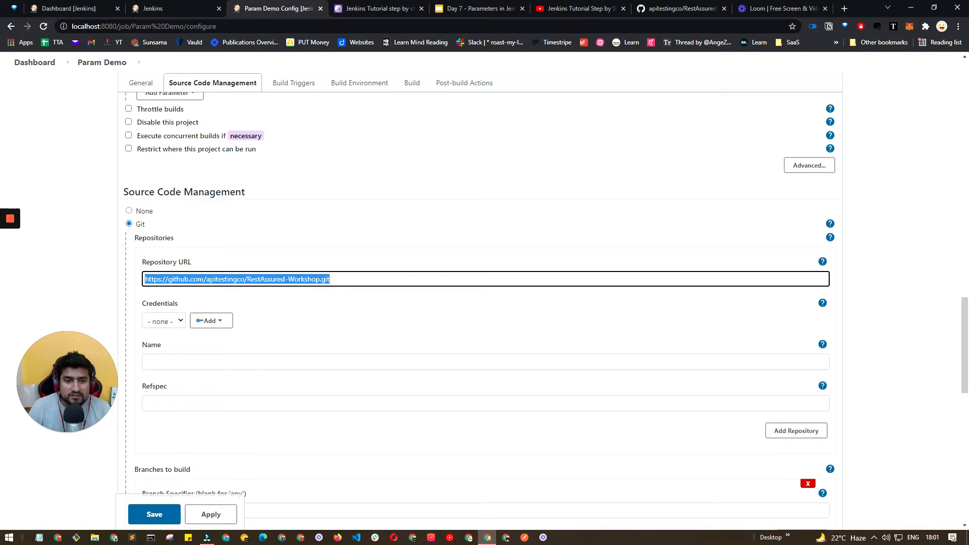
double_click(197, 279)
triple_click(203, 279)
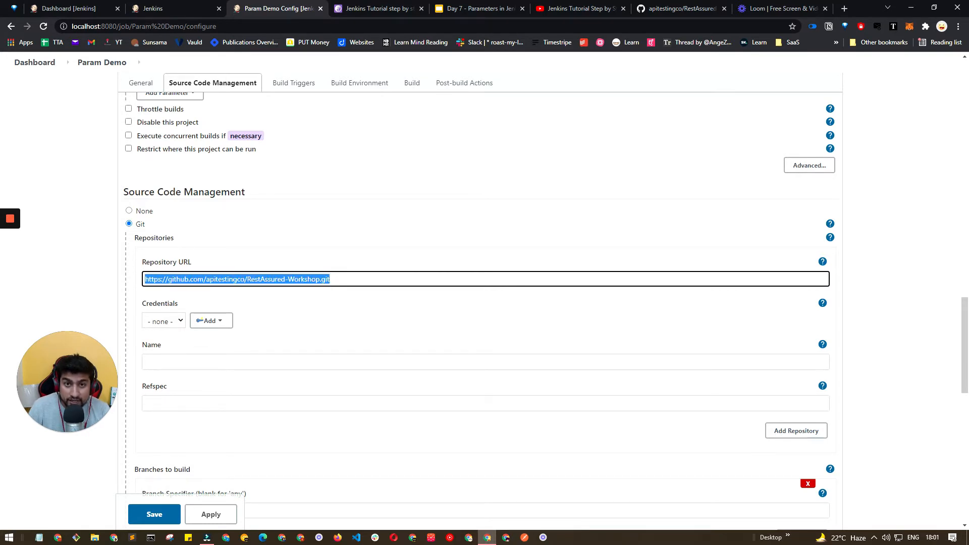
scroll(175, 274, down, 5)
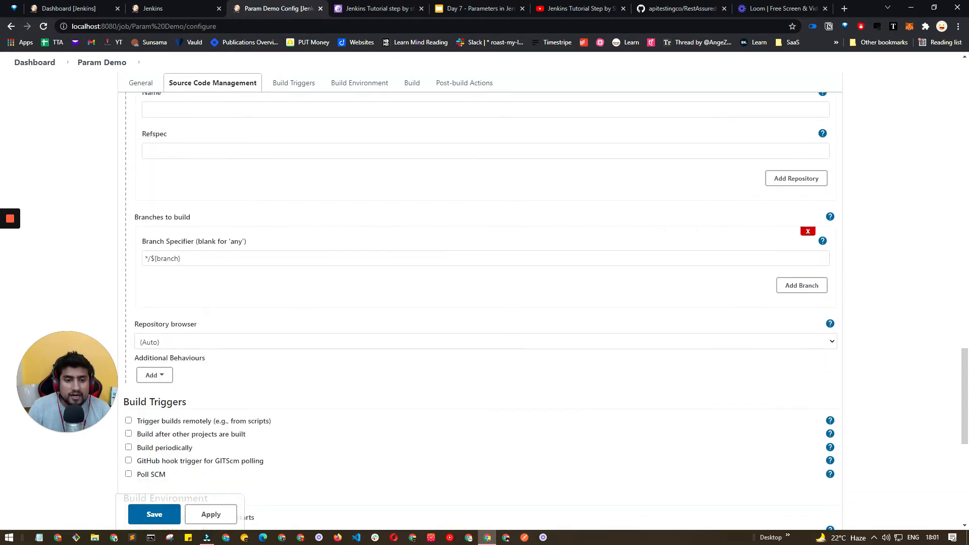
drag(150, 258, 172, 258)
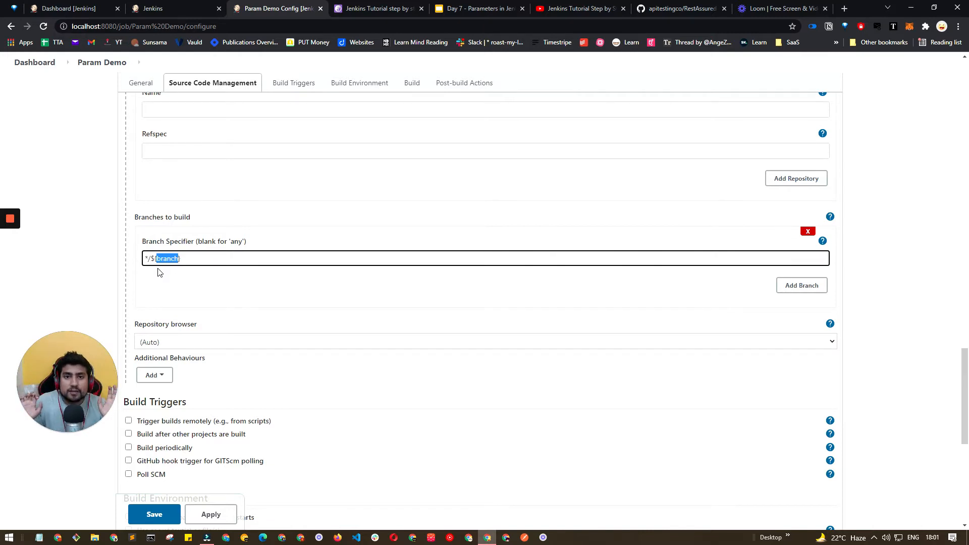
scroll(197, 316, up, 15)
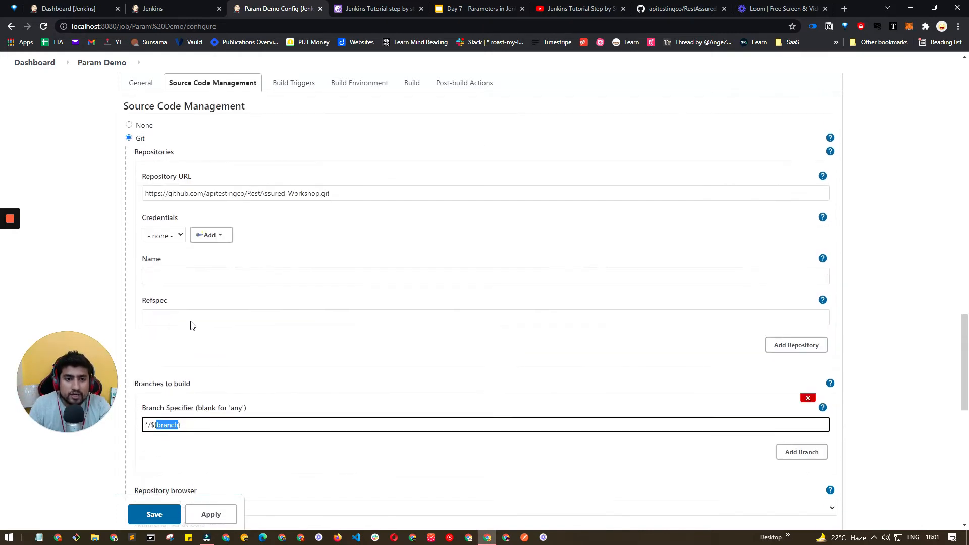
scroll(159, 313, up, 3)
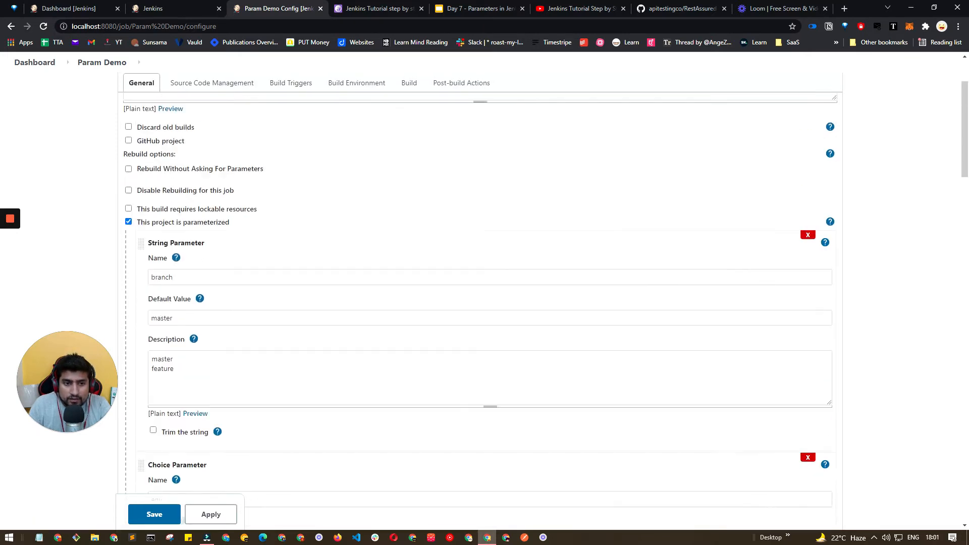
Recheck the branch parameter's default value against the branch specifier.
double_click(161, 339)
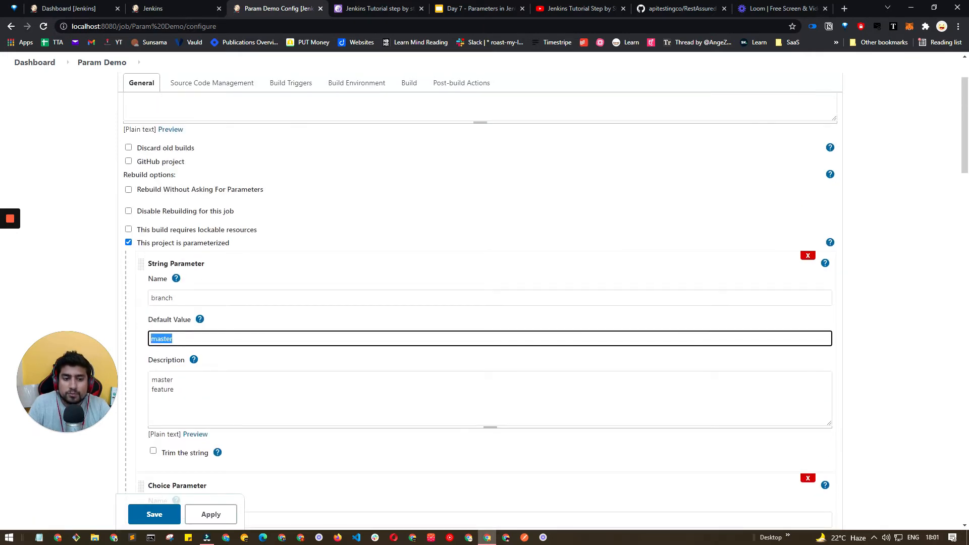
scroll(484, 302, down, 2)
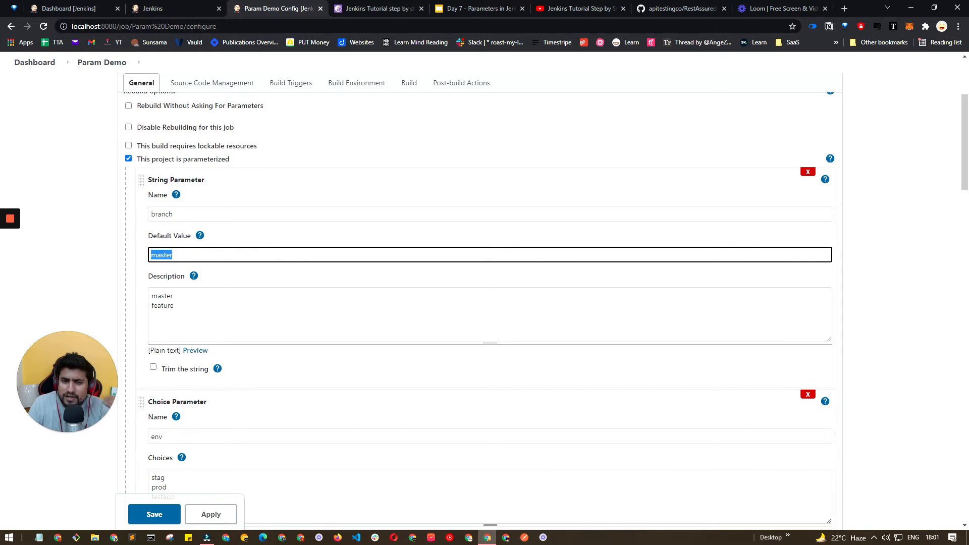
scroll(174, 313, down, 12)
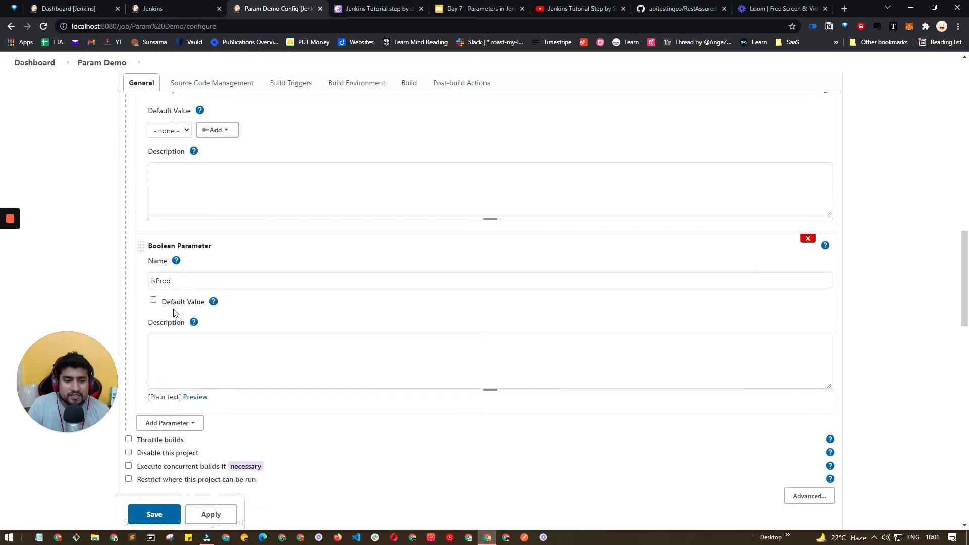
scroll(174, 313, down, 10)
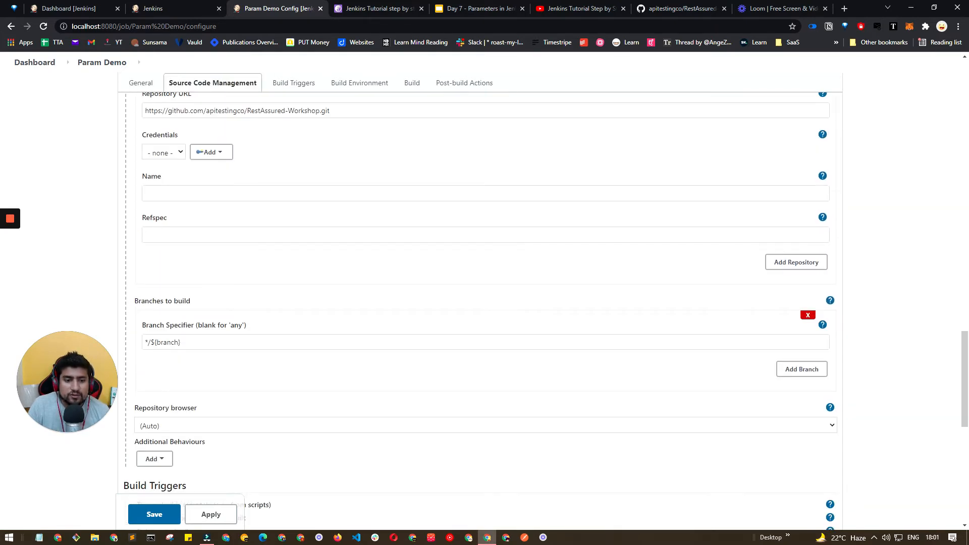
double_click(167, 342)
scroll(167, 339, down, 7)
scroll(168, 320, down, 1)
Change the batch command's second line to echo %env% and save the job configuration.
click(169, 317)
text($env%)
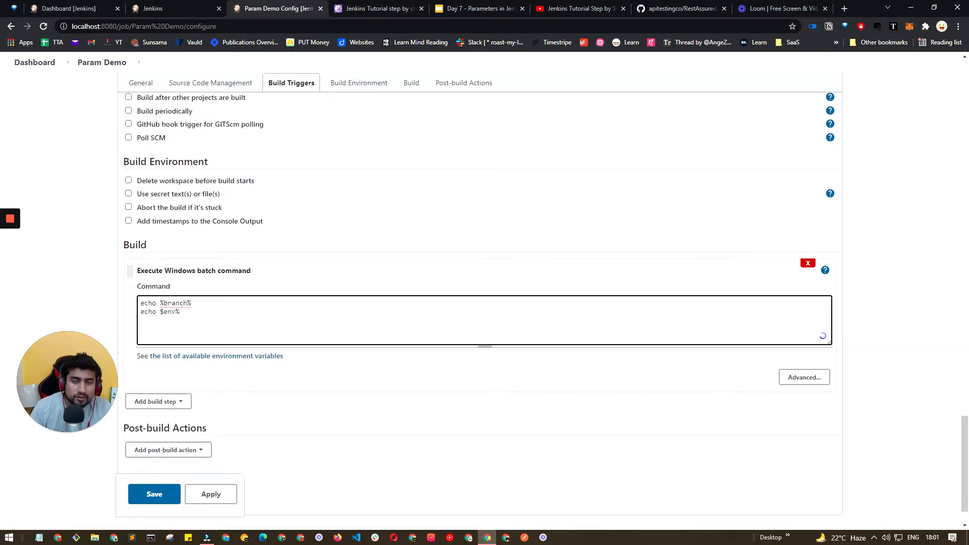
drag(181, 312, 134, 314)
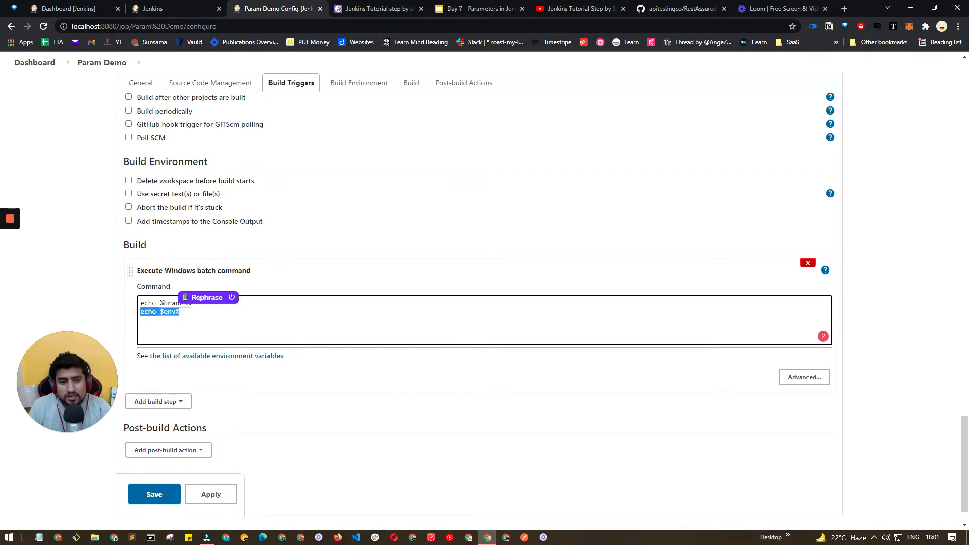
click(171, 313)
key(BackSpace)
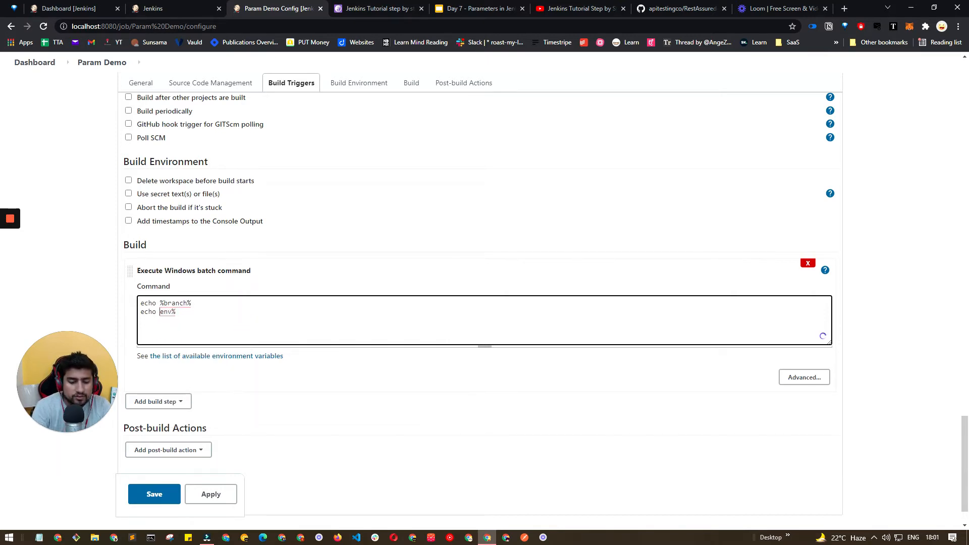
text(%)
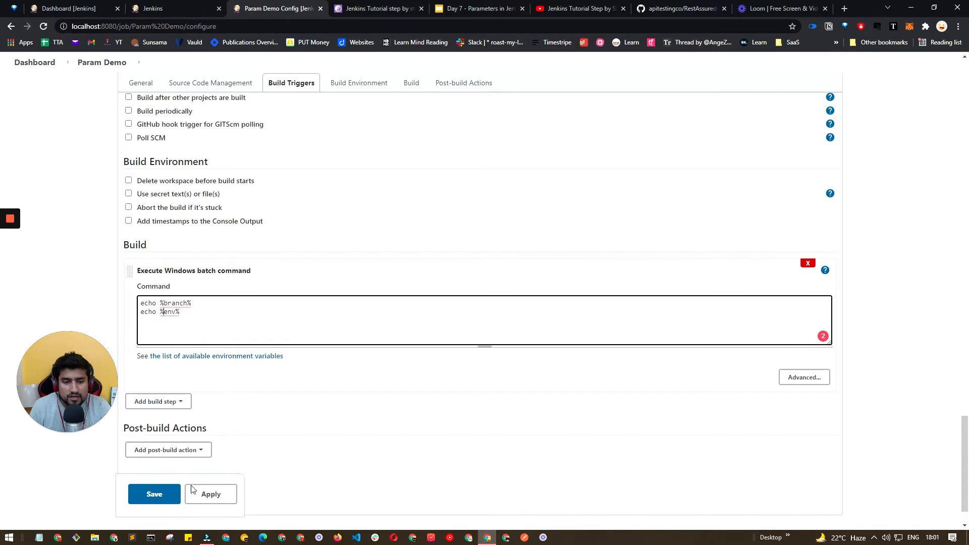
click(152, 496)
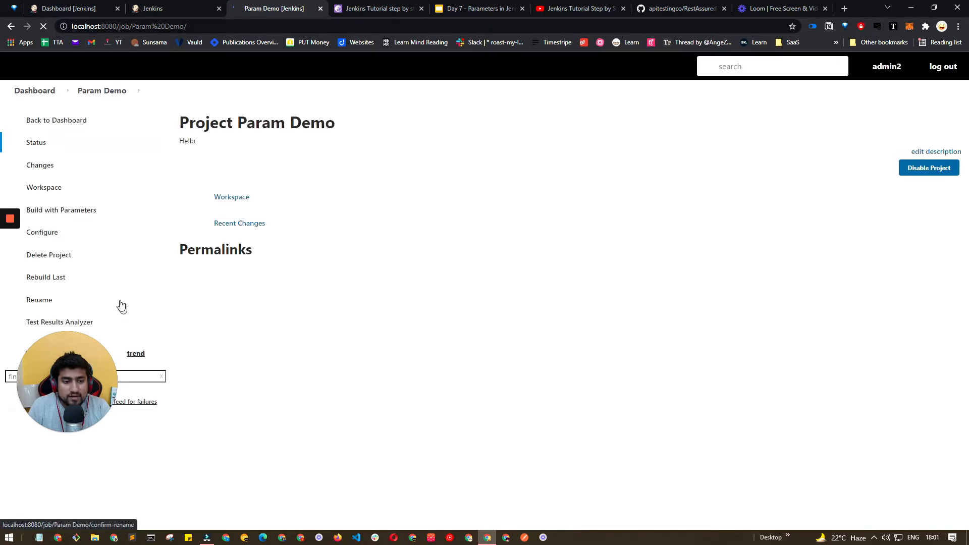
Open Build with Parameters and set branch to feature and env to prod.
click(57, 212)
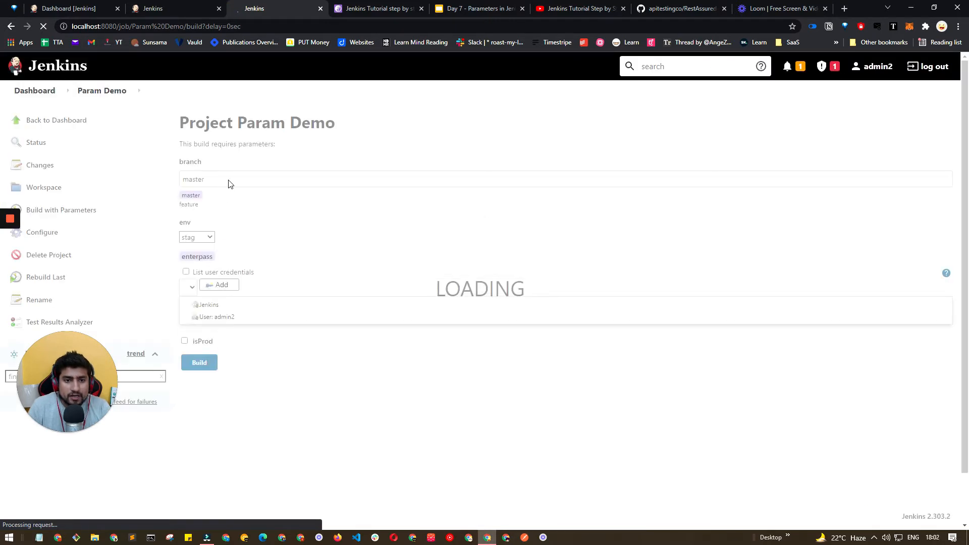
click(229, 181)
drag(228, 181, 162, 184)
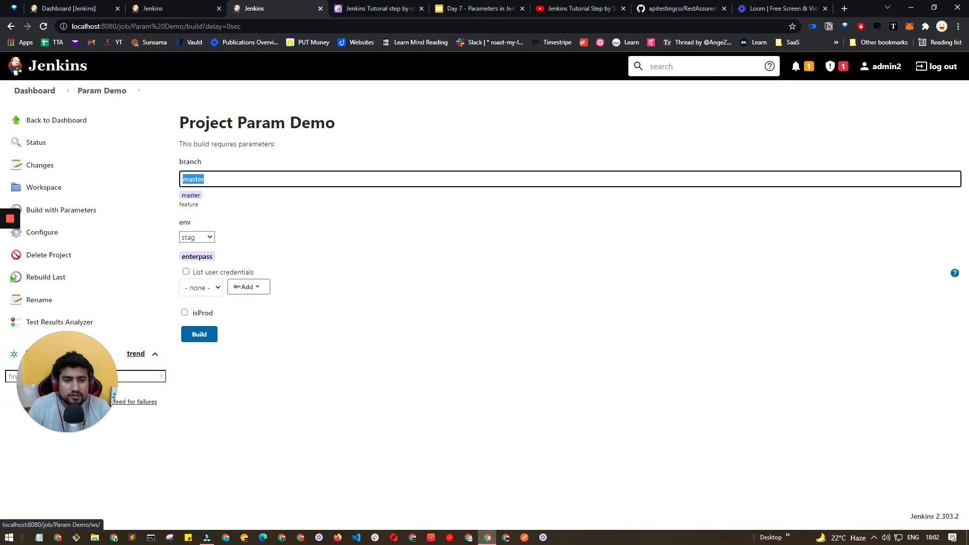
text(feature)
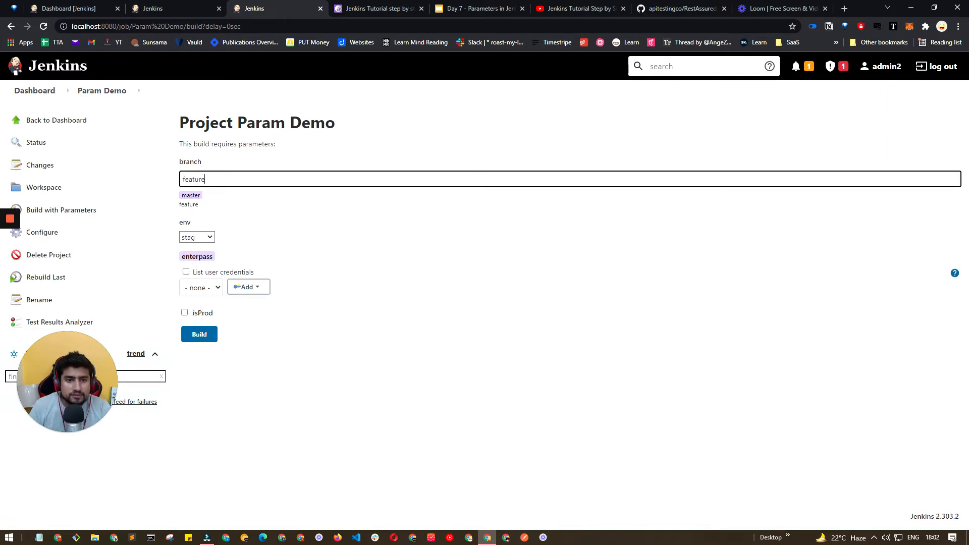
click(197, 237)
click(198, 256)
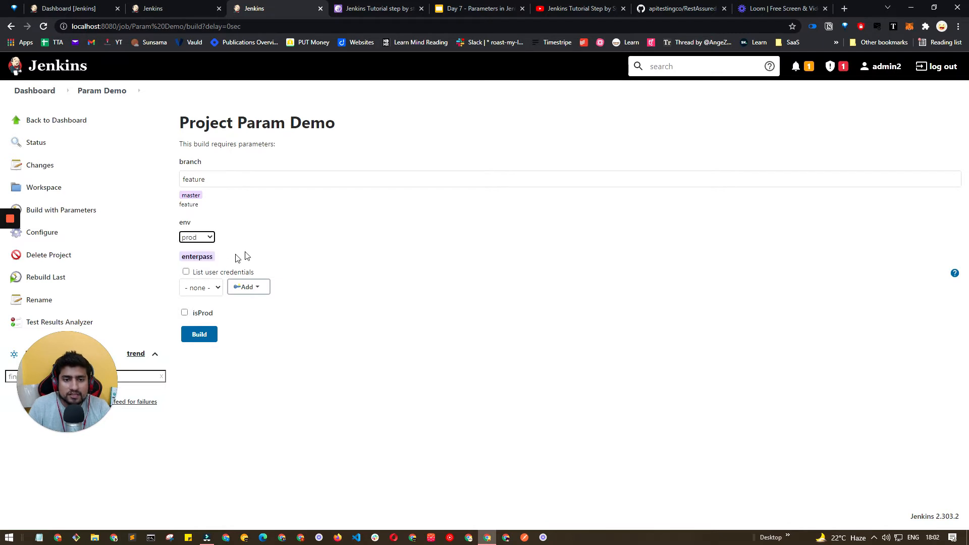
mouse_move(204, 258)
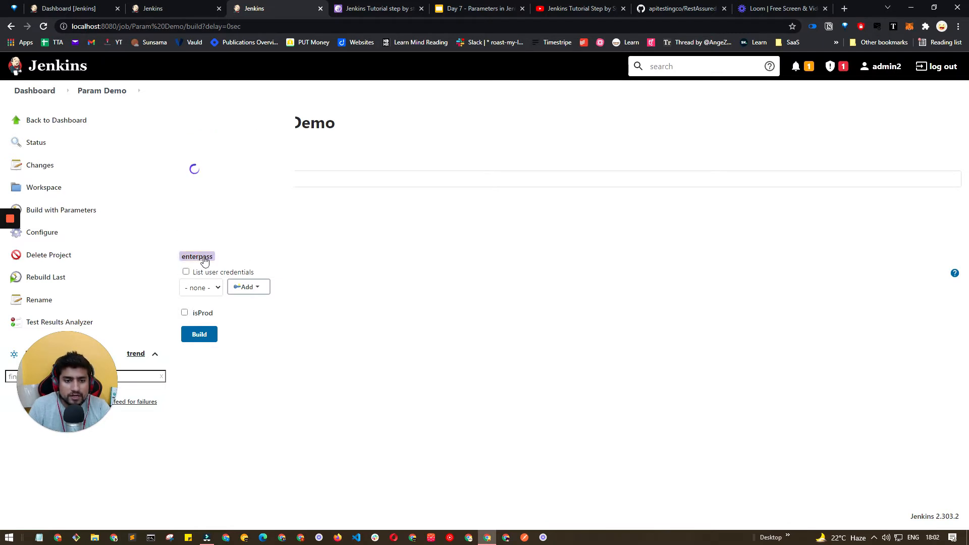
Add a Username with password credential for user admin2 on the enterpass parameter, entering a username and password, and decline saving it.
drag(188, 273, 237, 274)
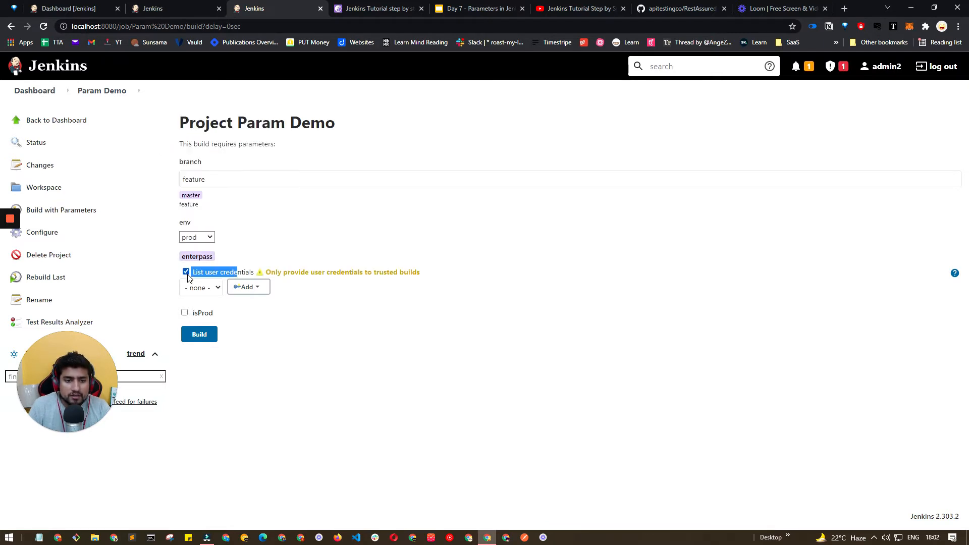
click(246, 287)
click(250, 316)
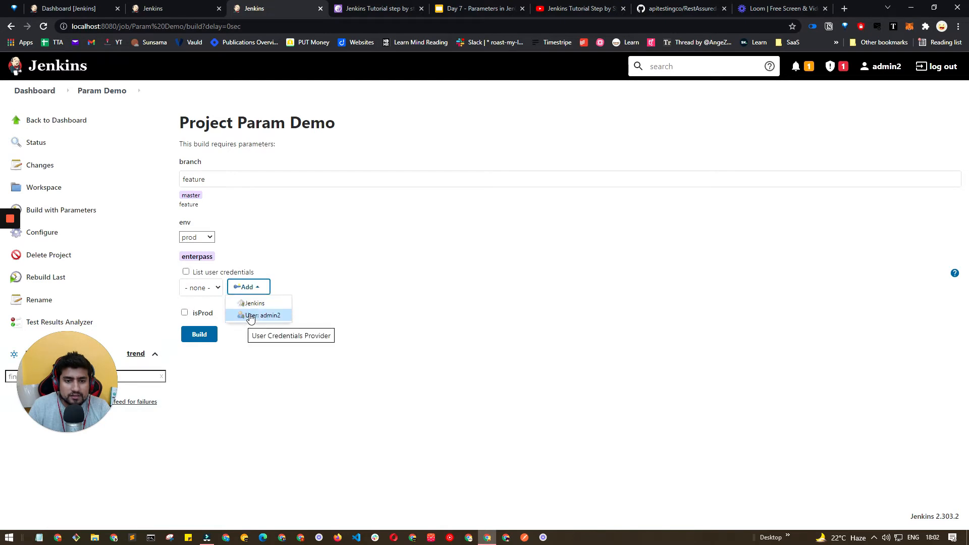
click(171, 259)
text(adsd)
click(171, 317)
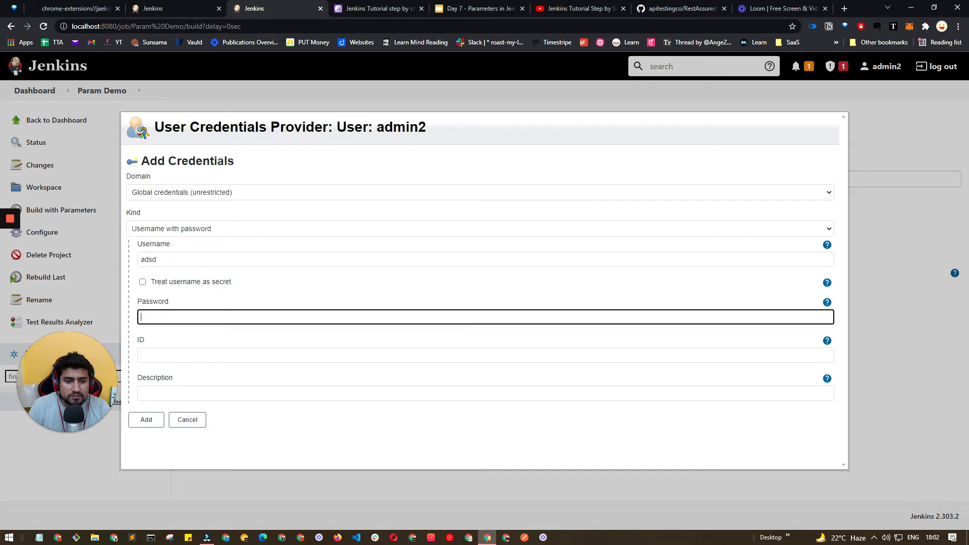
text(•••••)
click(150, 420)
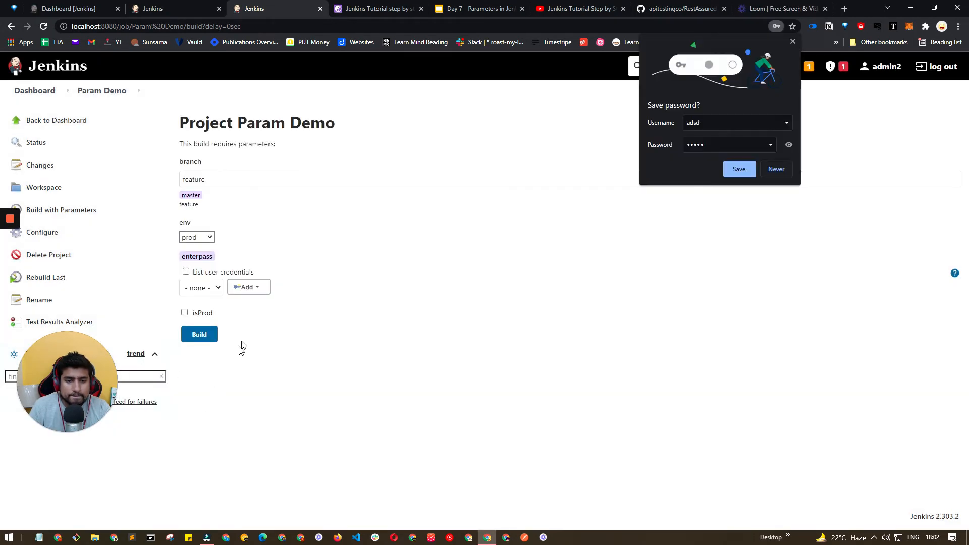
click(772, 170)
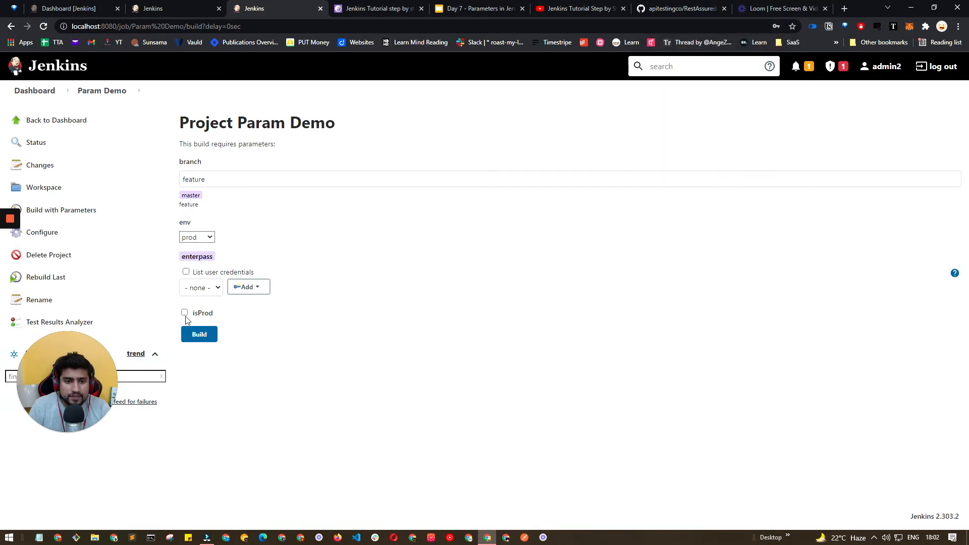
Check isProd and start the parameterized build.
click(184, 313)
click(199, 336)
drag(80, 371, 63, 455)
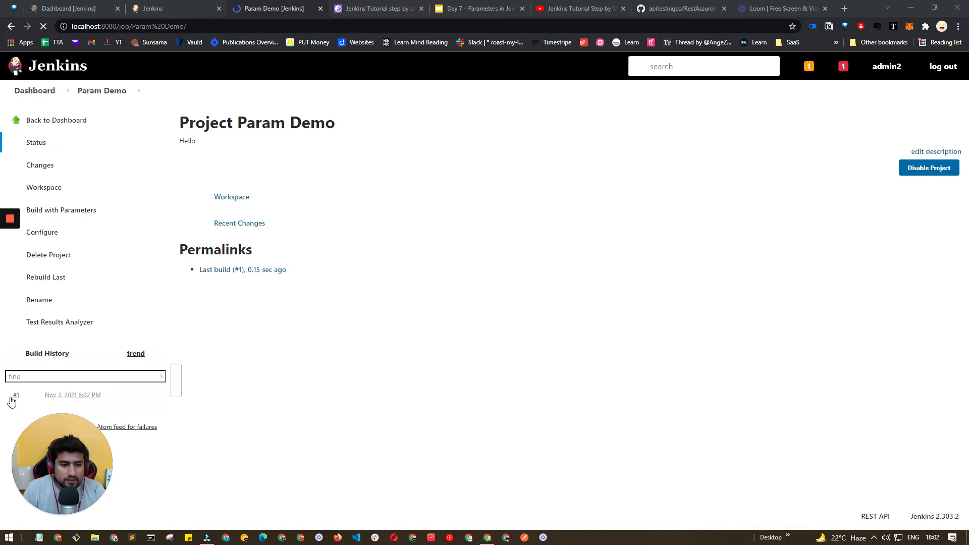
Open build #1's console output and examine the checked-out branch and the echoed parameter values.
click(12, 401)
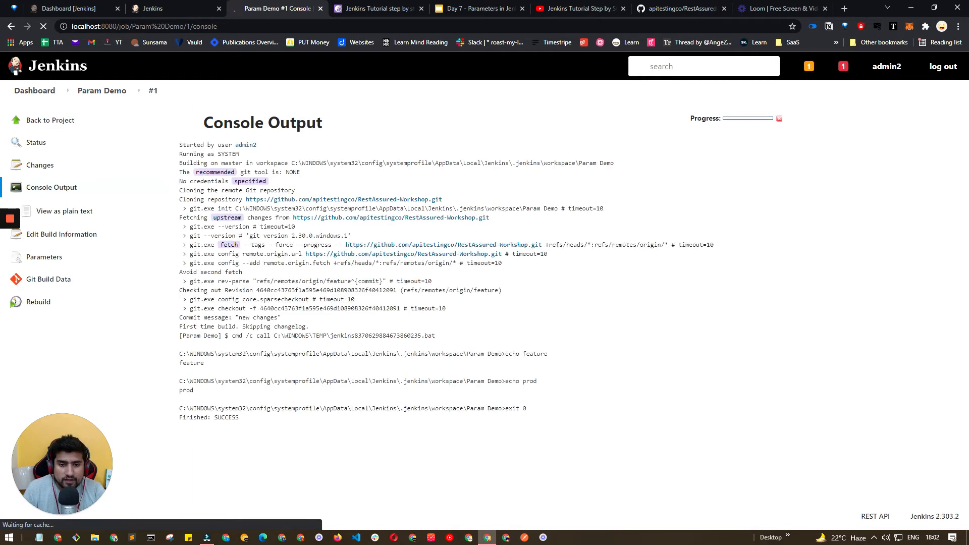
double_click(338, 281)
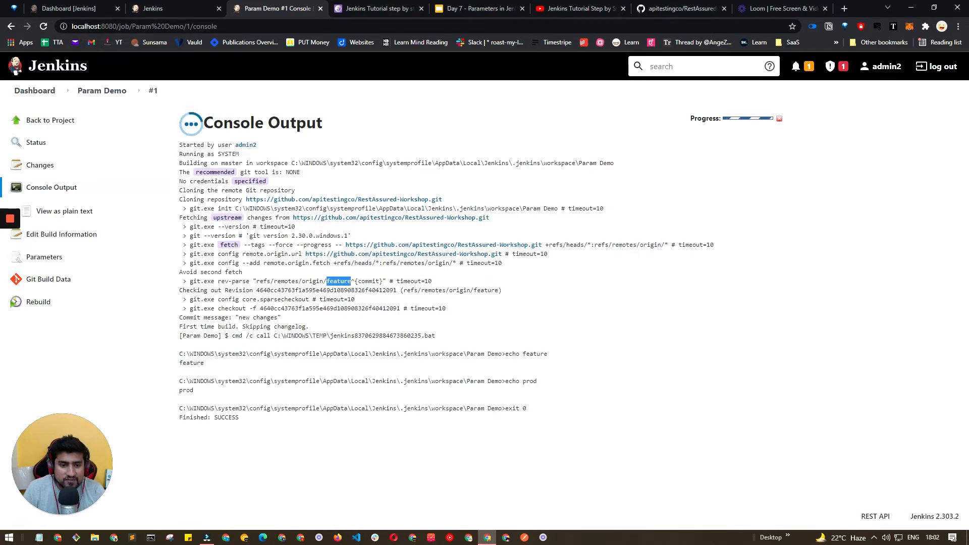
double_click(192, 363)
drag(194, 399, 200, 118)
click(218, 401)
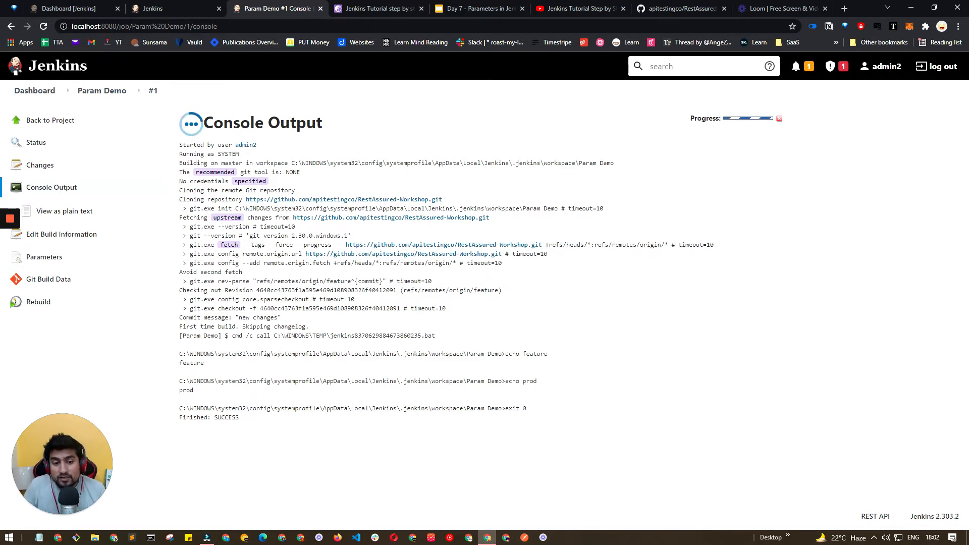
click(55, 515)
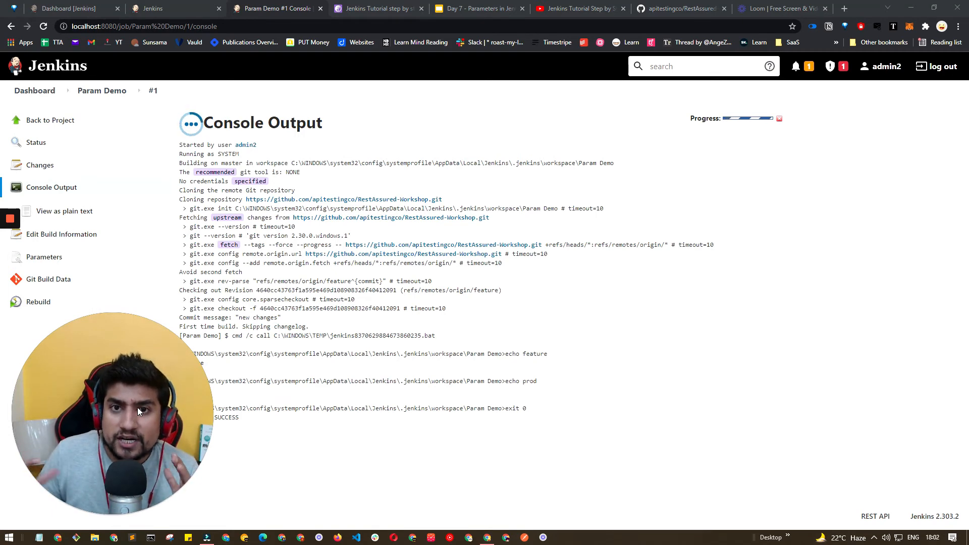
Open the Parameter Job's configuration page in the second tab.
click(151, 9)
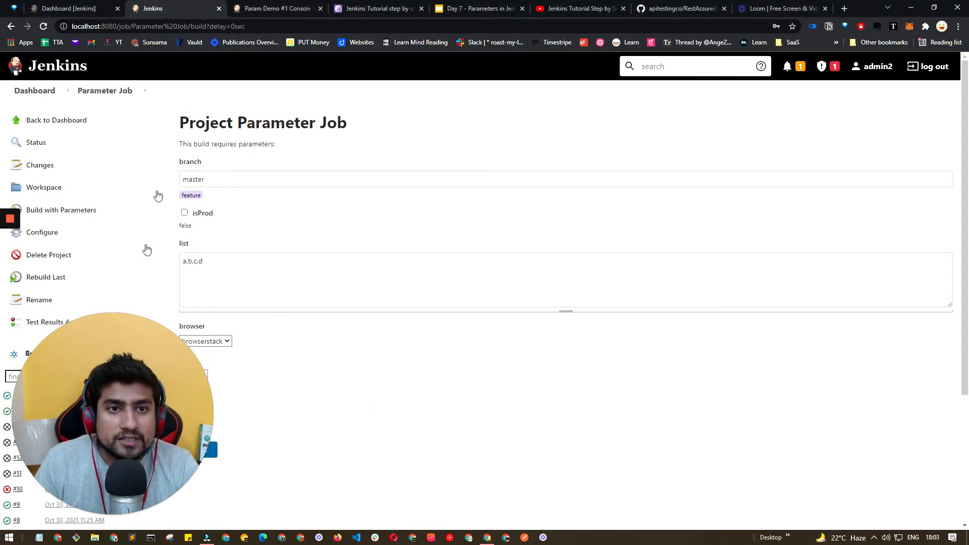
mouse_move(87, 465)
click(41, 514)
drag(99, 475, 468, 365)
click(81, 237)
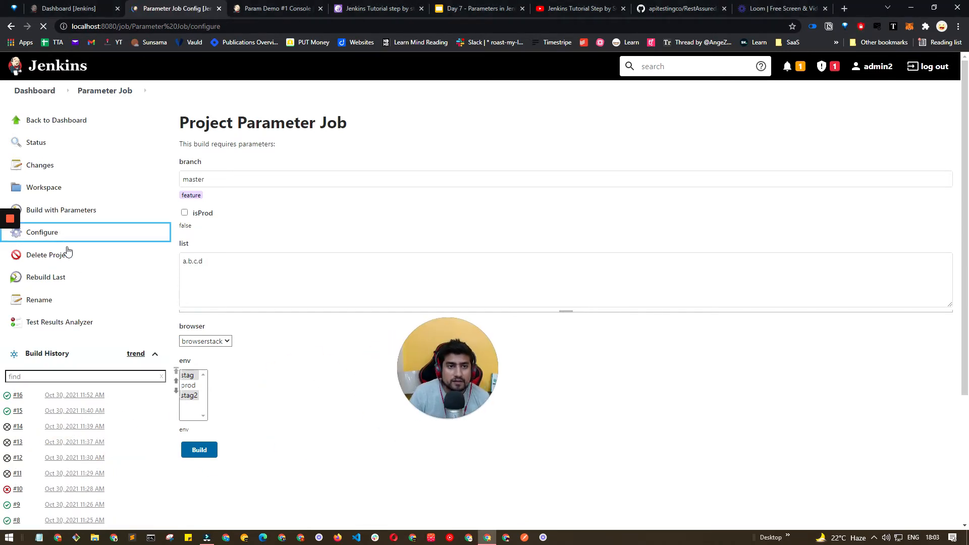
Switch to the Parameters in Jenkins slides and open the Extended Choice Parameter slide.
click(260, 9)
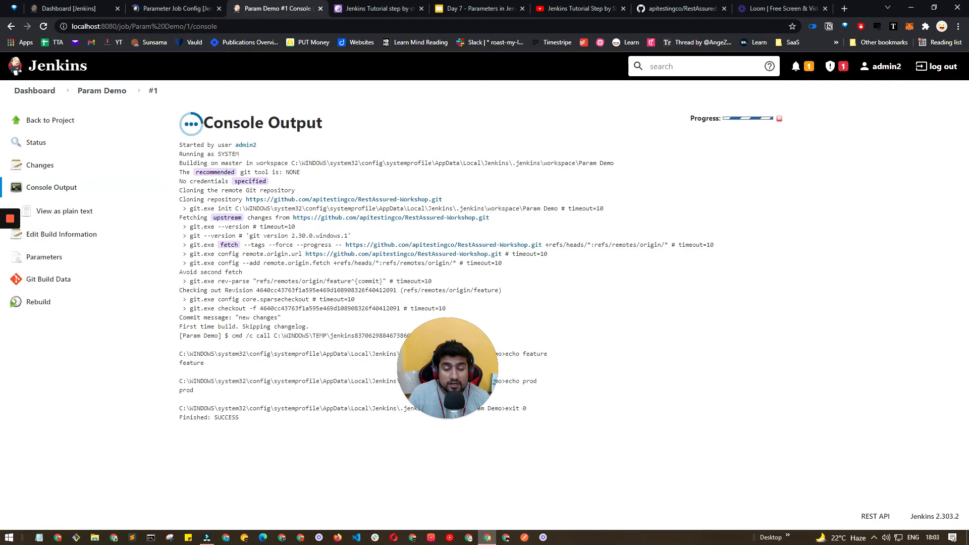
click(474, 9)
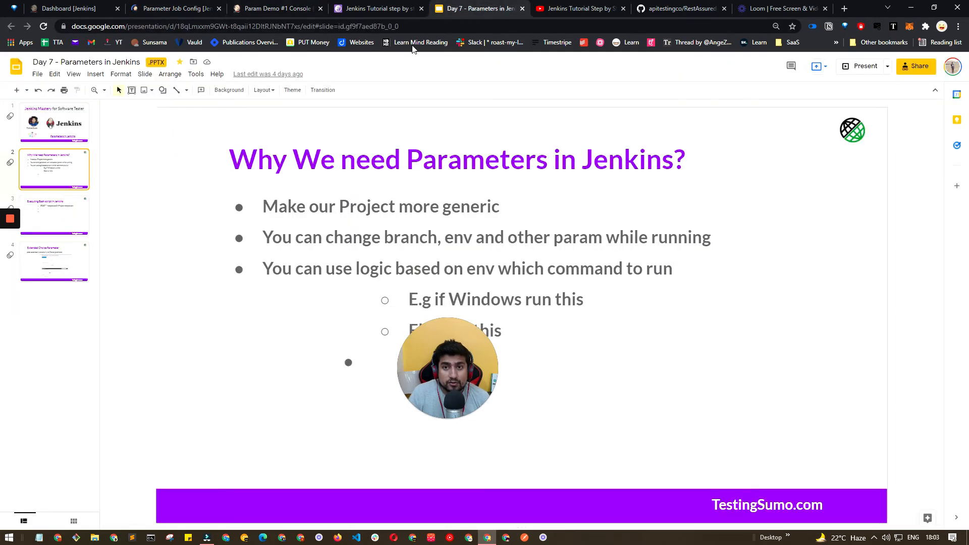
click(57, 262)
triple_click(320, 158)
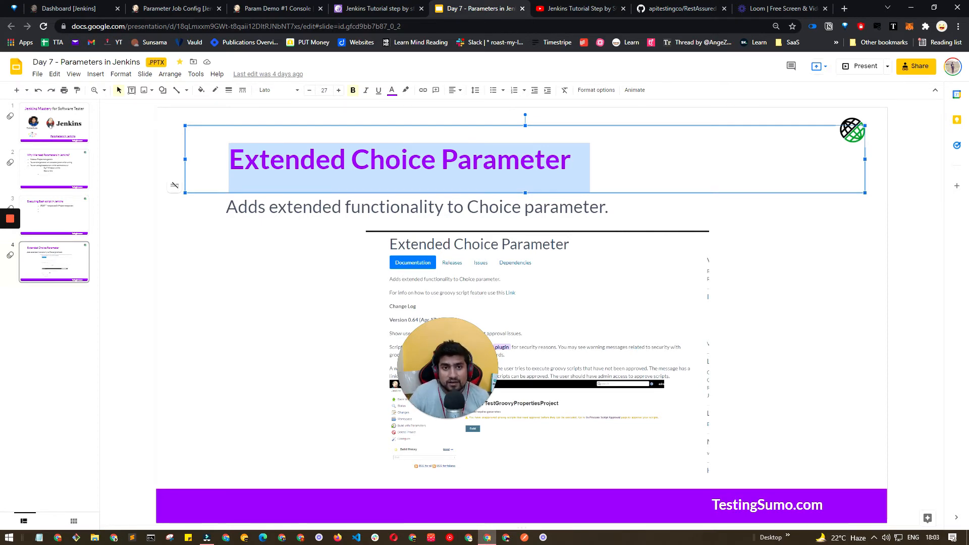
Search the available plugins in Manage Plugins for exten and tick Extensible Choice Parameter.
click(277, 8)
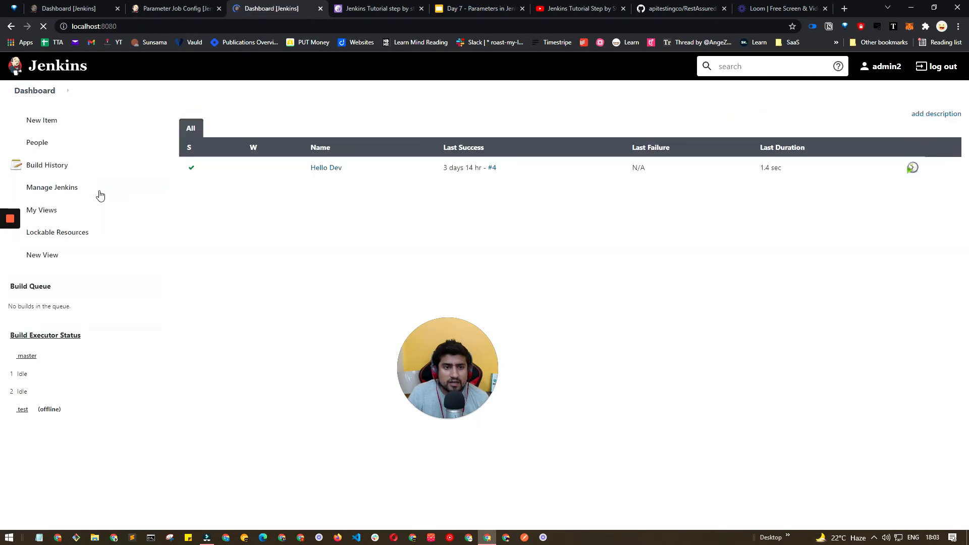
click(68, 193)
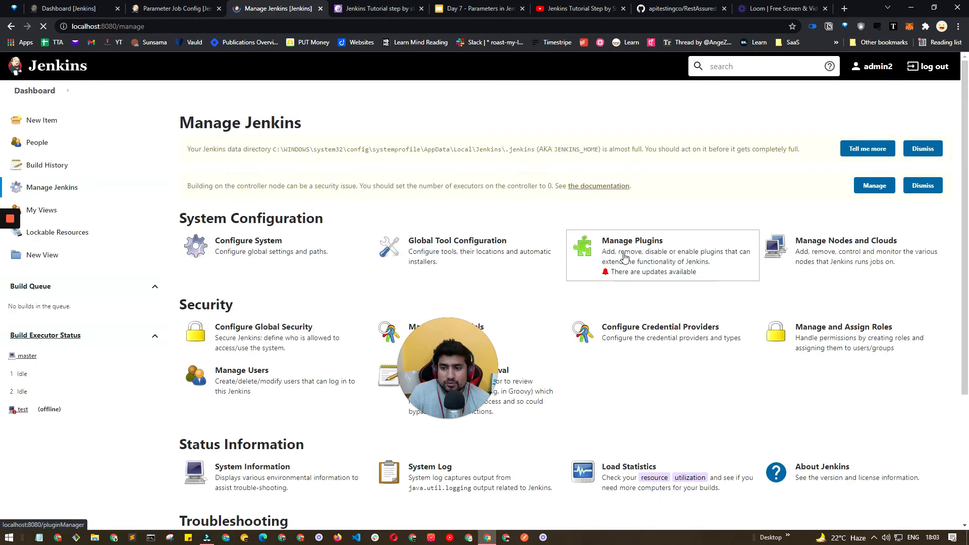
click(625, 257)
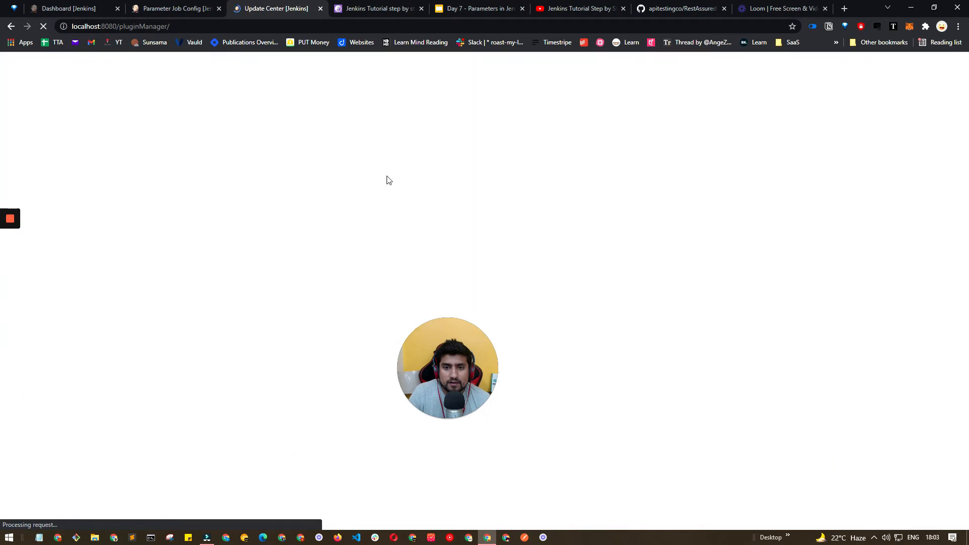
click(258, 150)
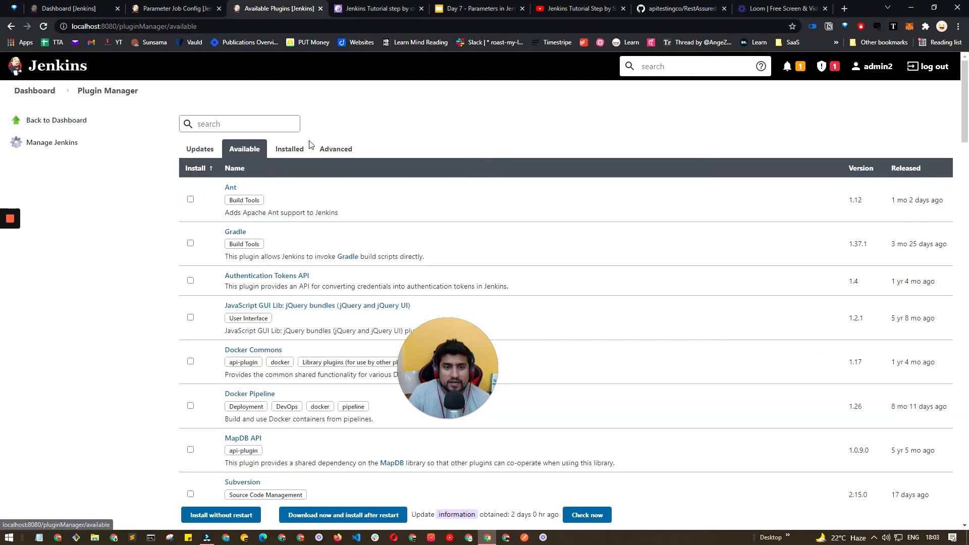
text(exten)
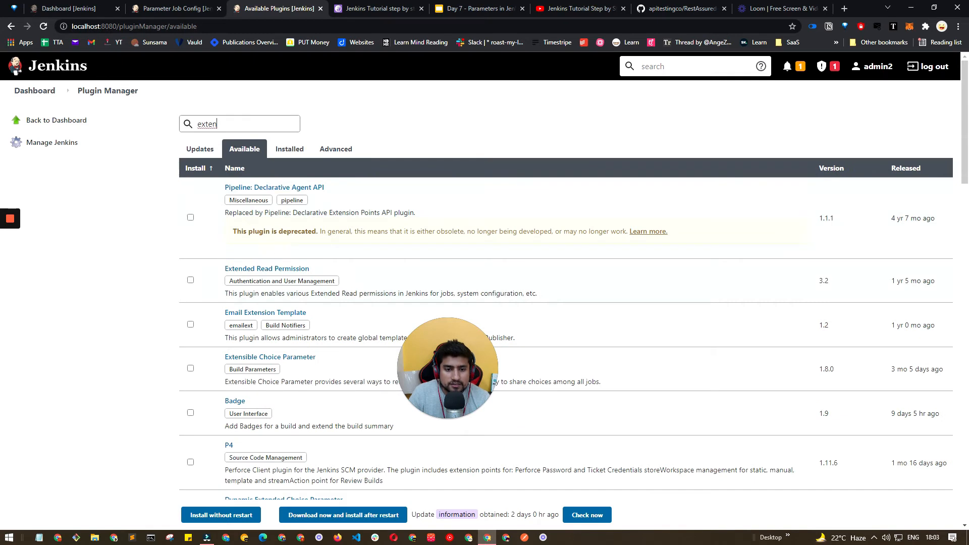
click(191, 369)
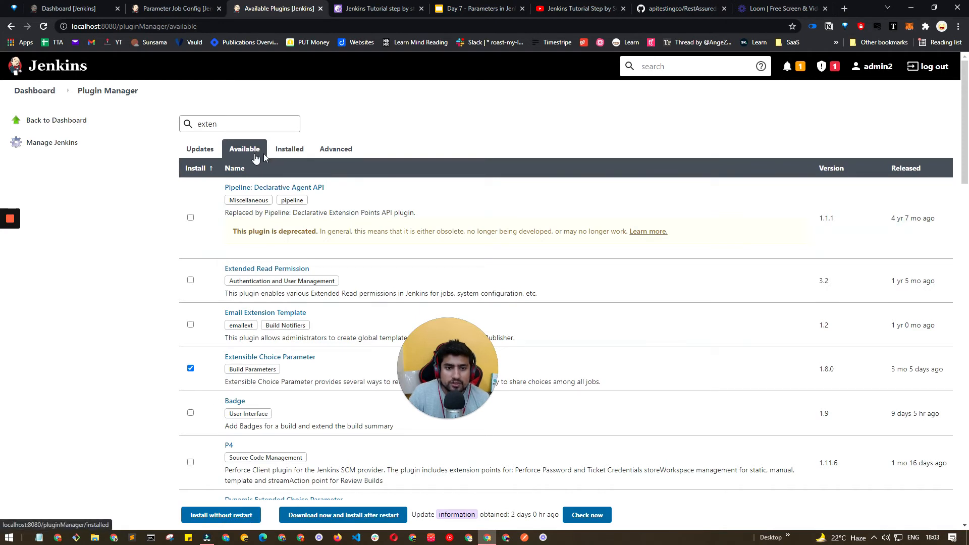
click(39, 92)
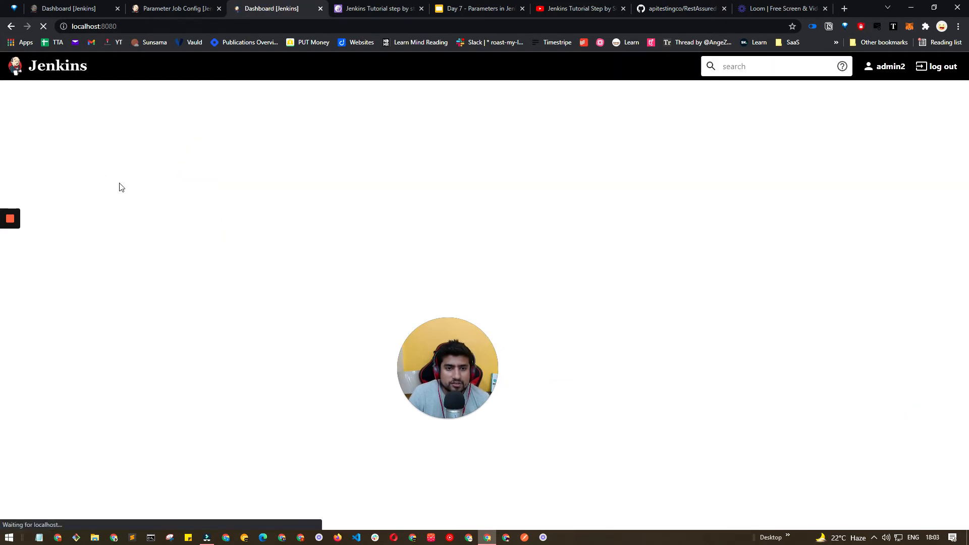
Examine the Extended Choice Parameter env settings in the Parameter Job configuration.
click(217, 14)
scroll(141, 307, down, 15)
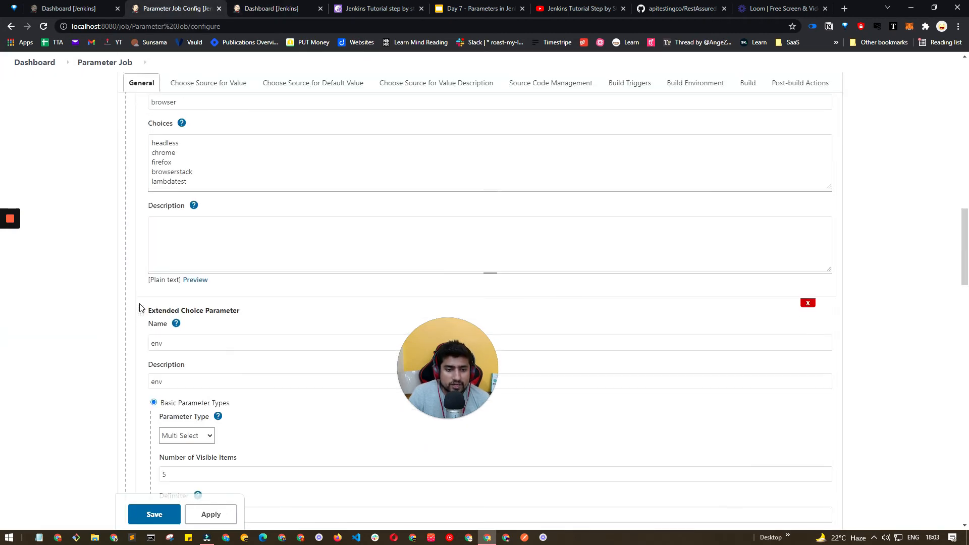
scroll(141, 307, down, 7)
scroll(141, 308, up, 5)
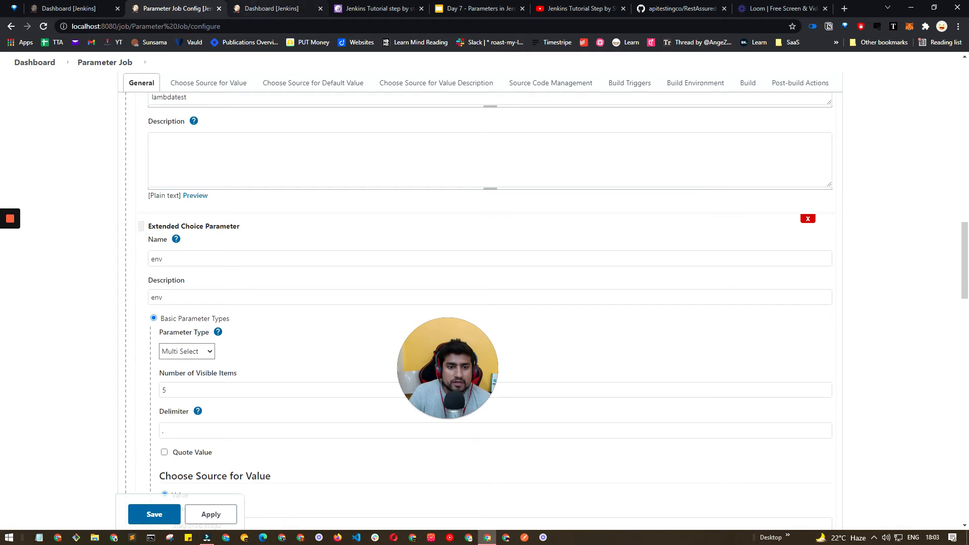
click(255, 14)
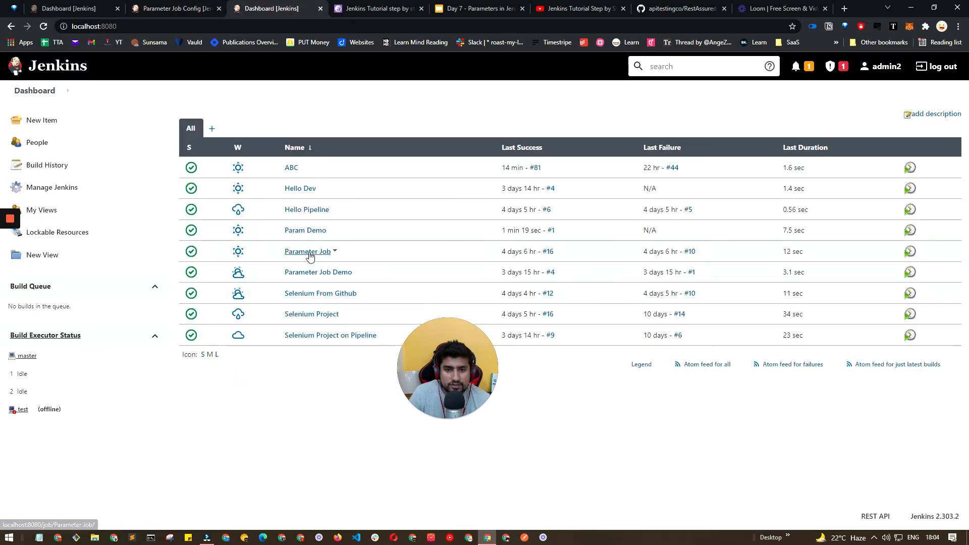
Open Param Demo's configuration and add an Extended Choice Parameter below the isProd parameter.
click(308, 231)
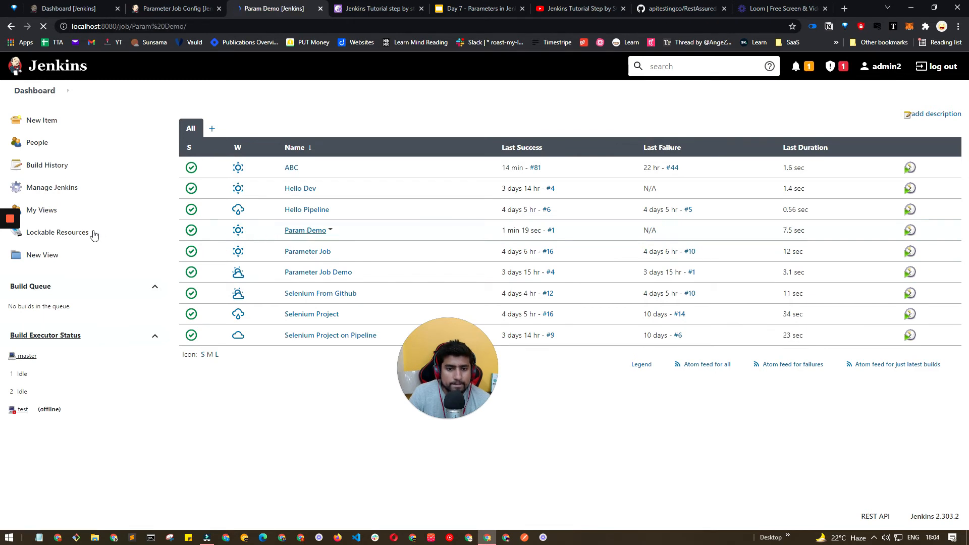
click(42, 232)
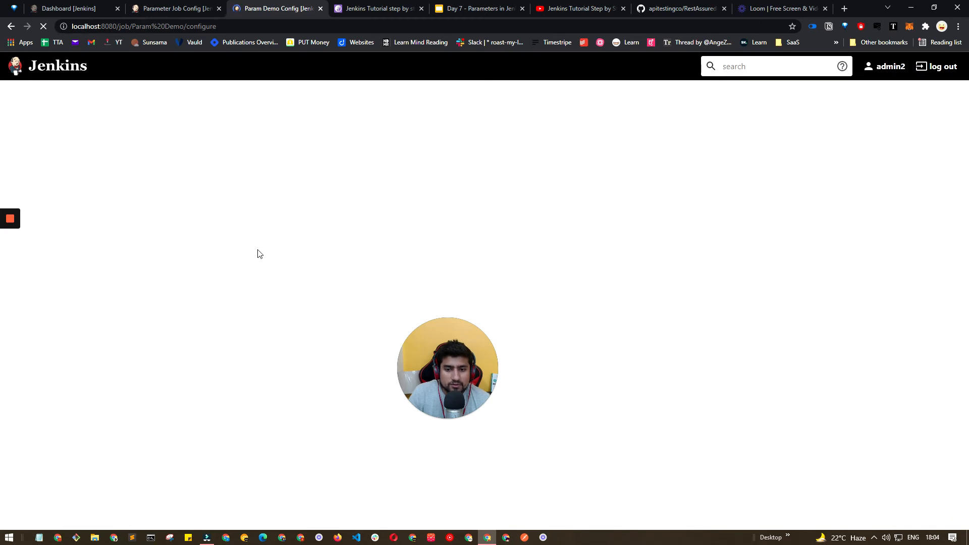
scroll(335, 302, down, 10)
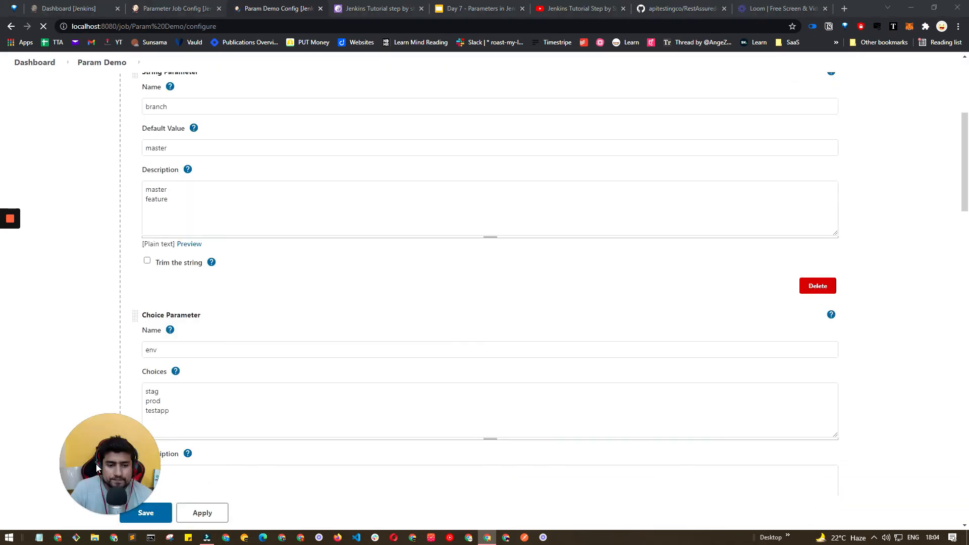
drag(96, 464, 50, 460)
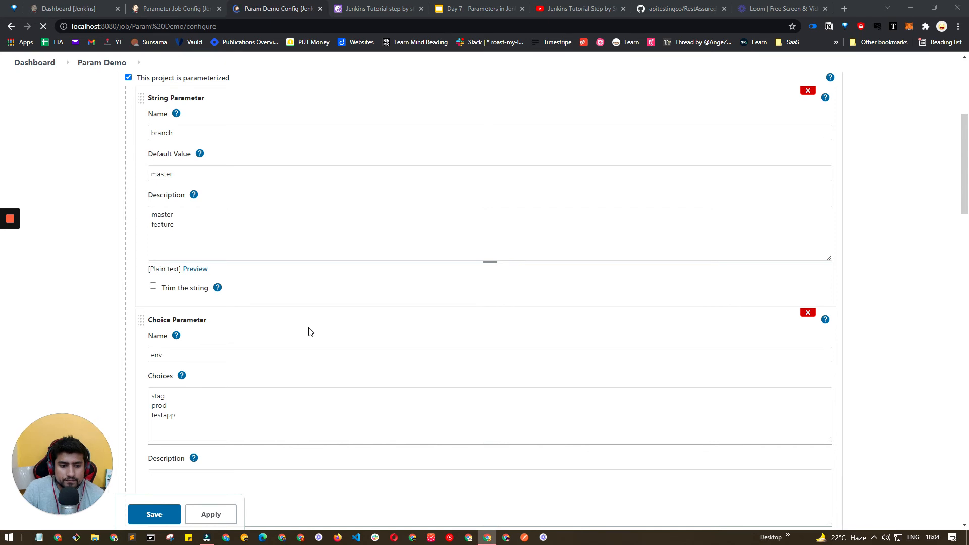
scroll(311, 331, down, 3)
scroll(314, 322, down, 10)
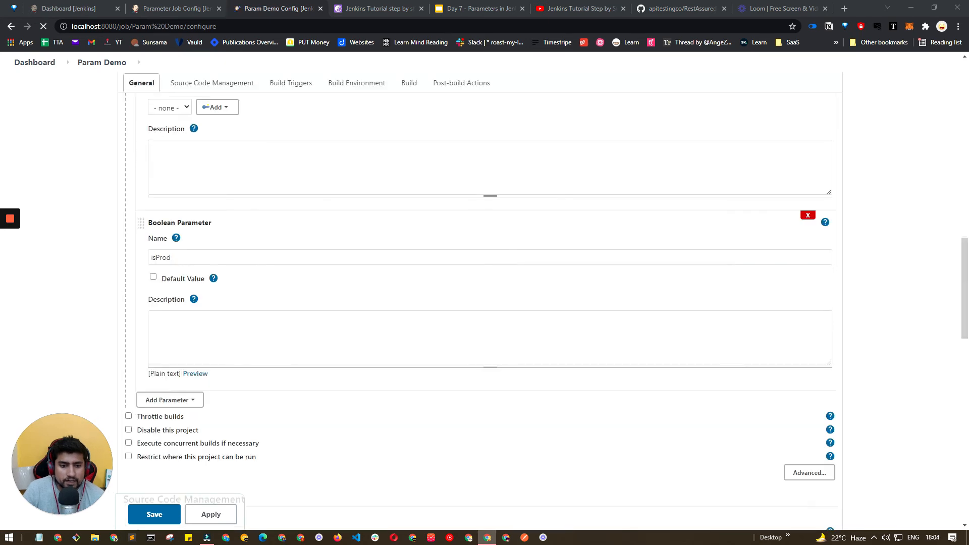
click(195, 317)
click(188, 368)
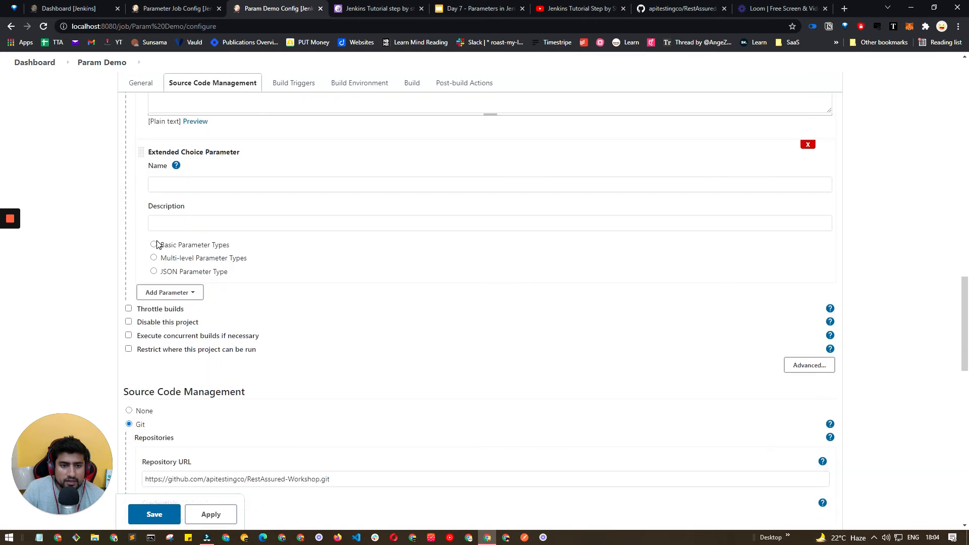
Name the new Extended Choice Parameter abc, choose Basic Parameter Types, and set its type to Multi Select.
click(202, 8)
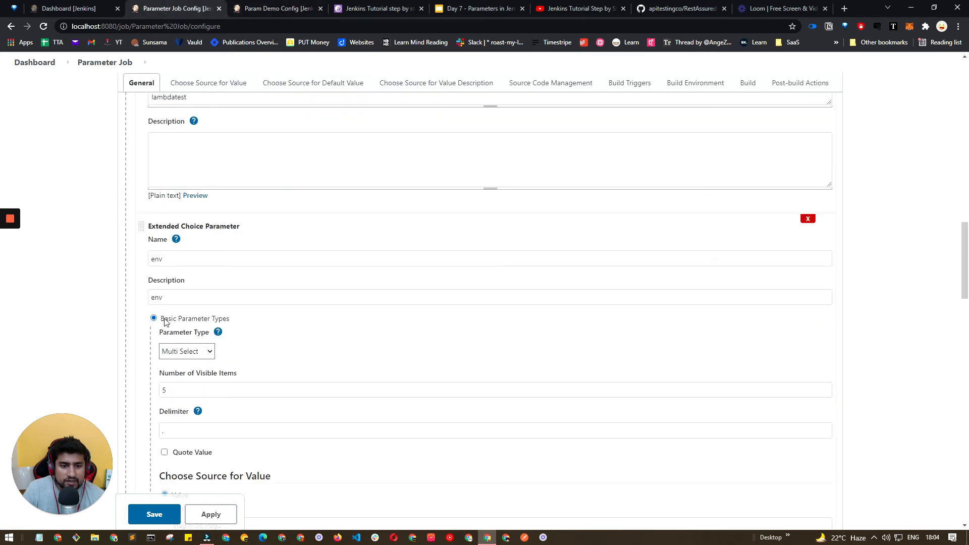
click(273, 8)
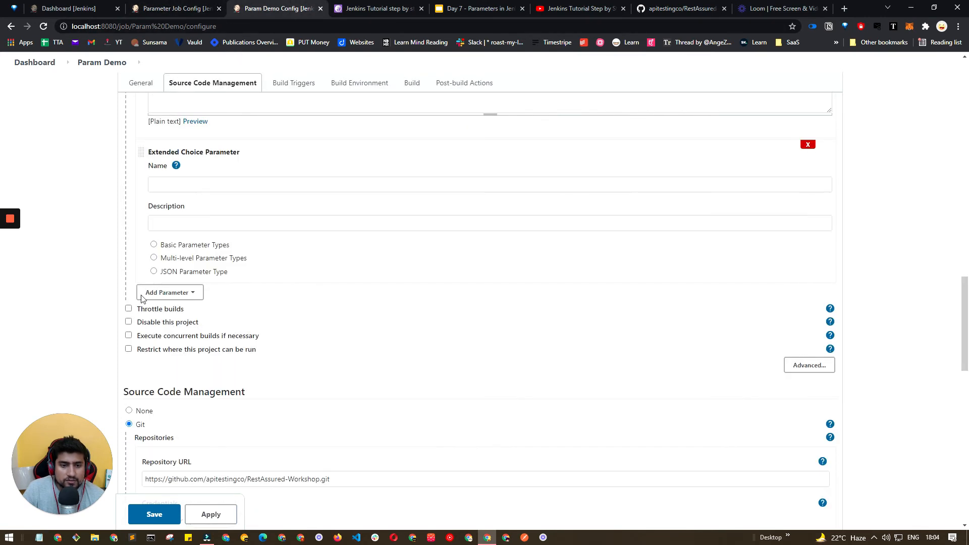
click(153, 244)
click(212, 184)
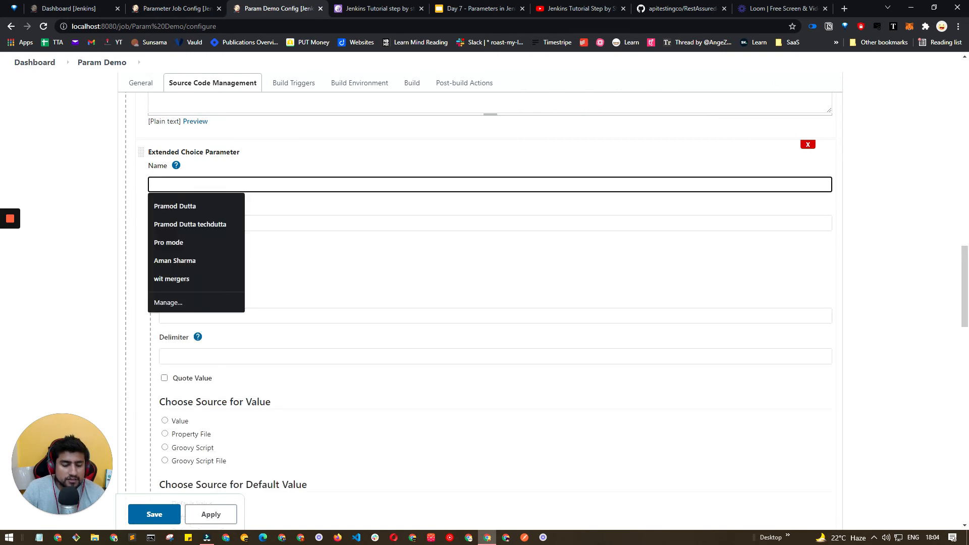
text(abc)
key(Tab)
click(202, 278)
click(197, 299)
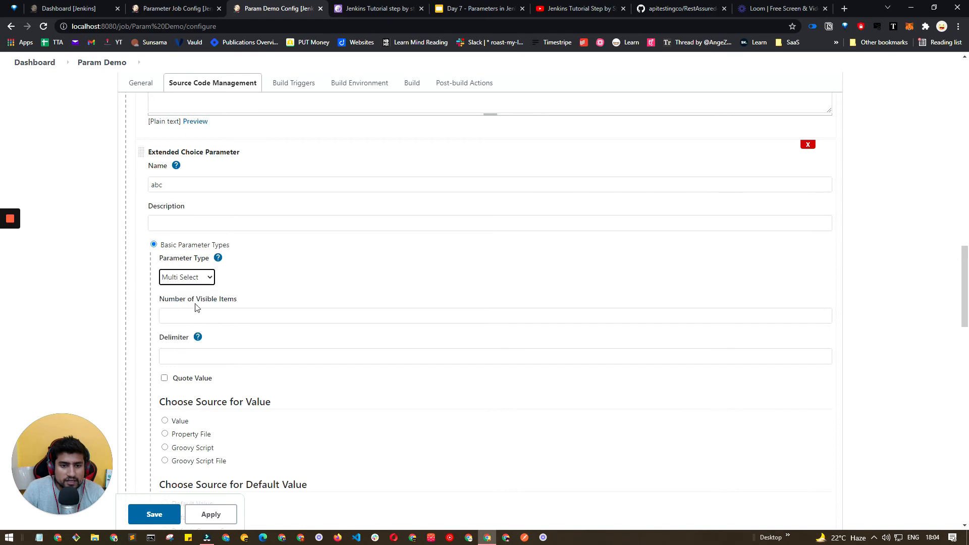
Check Parameter Job's env settings and copy its value list stag,prod,stag2.
click(197, 313)
key(ctrl+shift+Tab)
scroll(265, 328, down, 2)
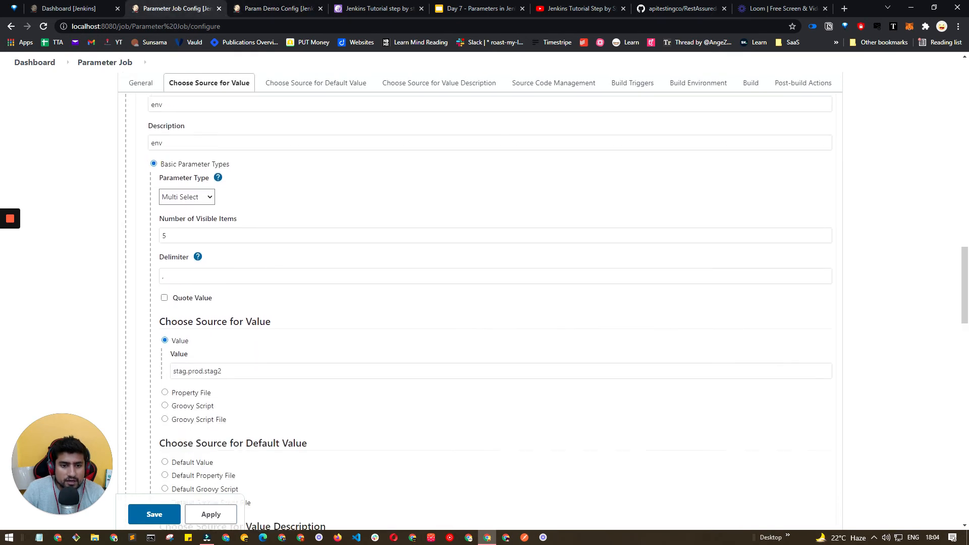
scroll(265, 326, down, 1)
drag(166, 222, 157, 223)
scroll(484, 302, down, 2)
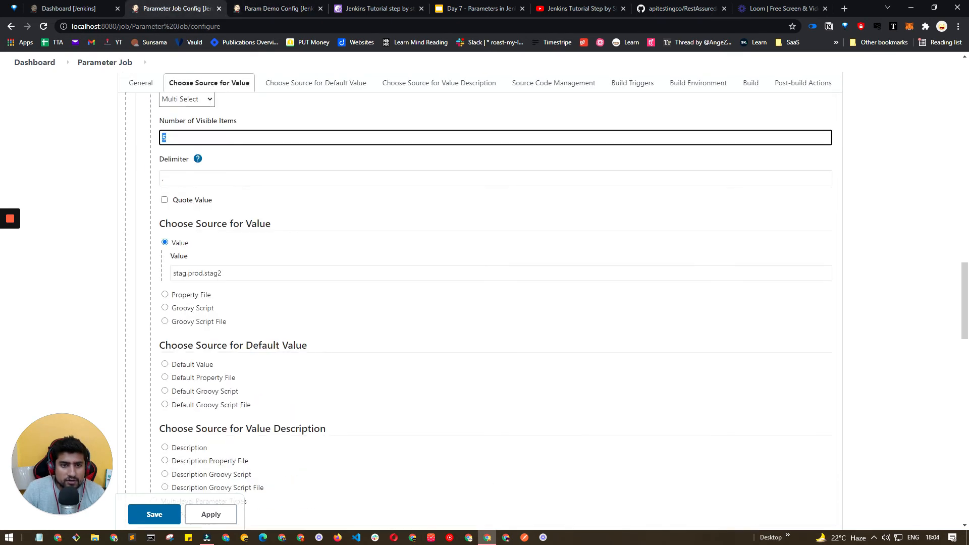
key(Tab)
triple_click(213, 274)
key(ctrl+c)
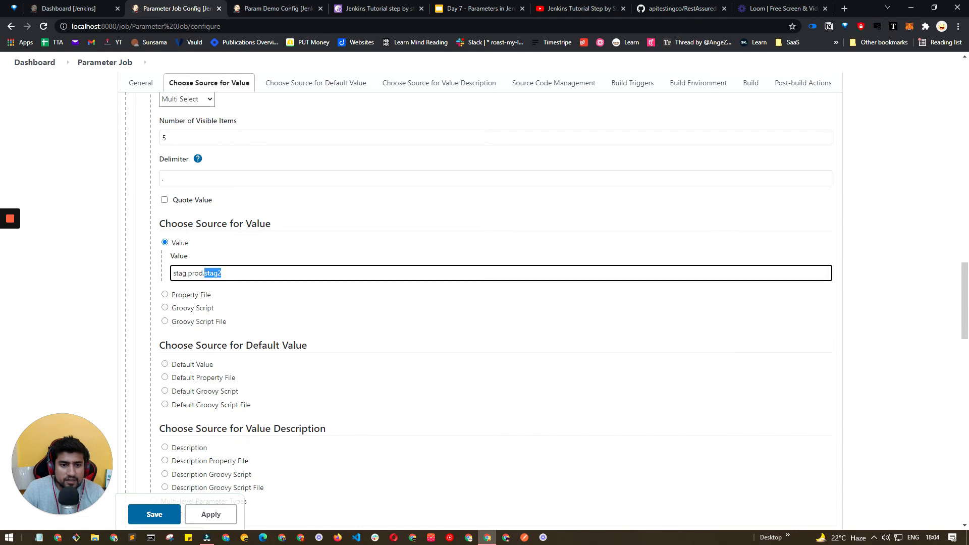
Back in Param Demo, set abc's Number of Visible Items to 3 and its Delimiter to a comma.
click(294, 5)
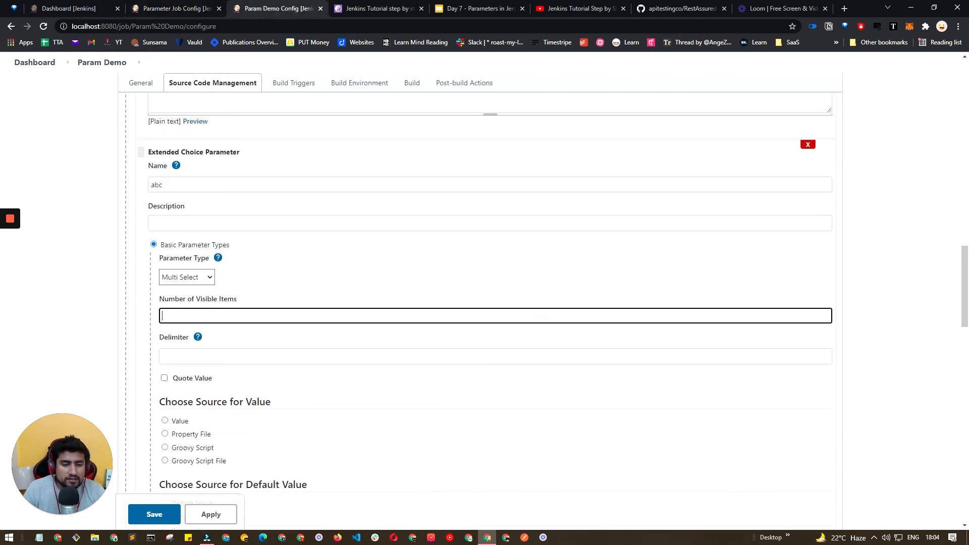
key(Tab)
key(Tab)
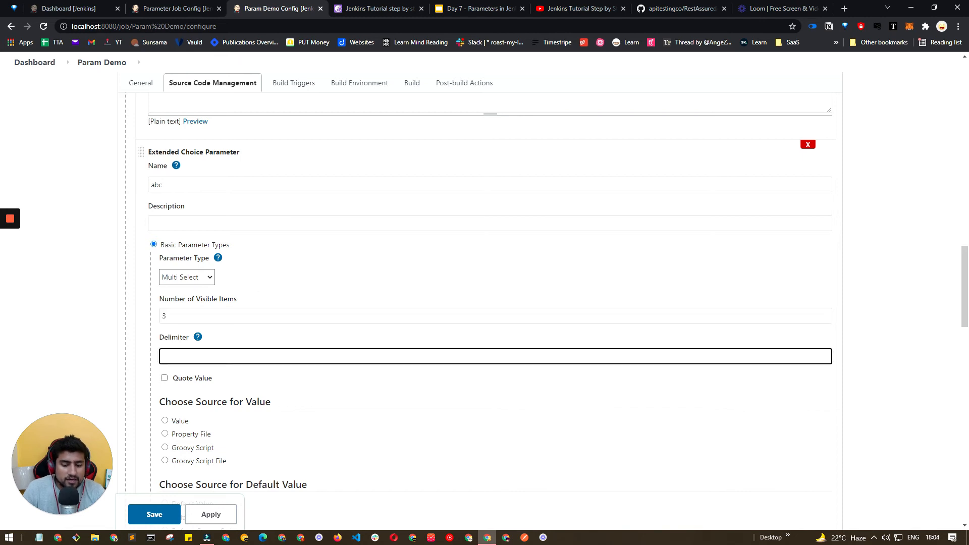
Choose Value as the source for abc and paste stag,prod,stag2 as its value.
scroll(225, 345, down, 2)
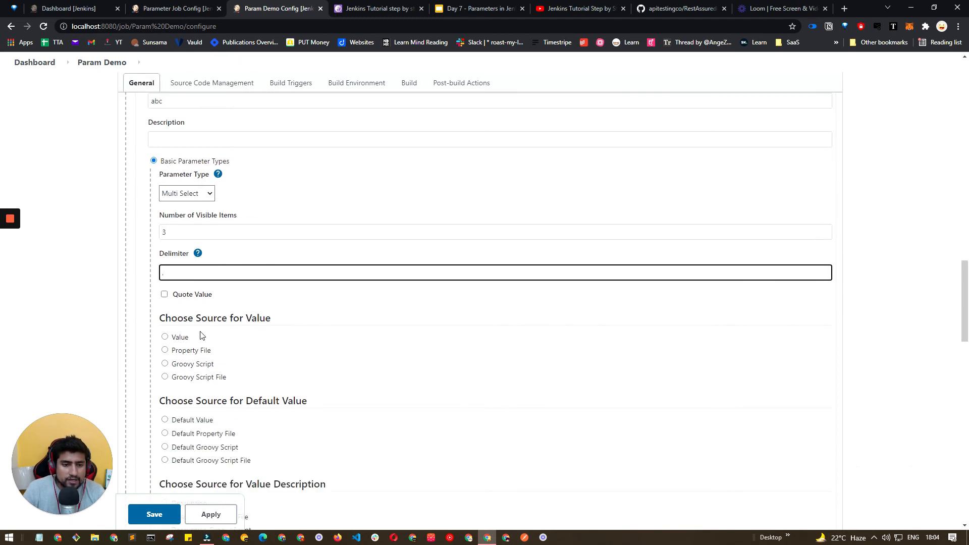
click(166, 337)
click(267, 367)
key(ctrl+v)
click(265, 348)
triple_click(264, 368)
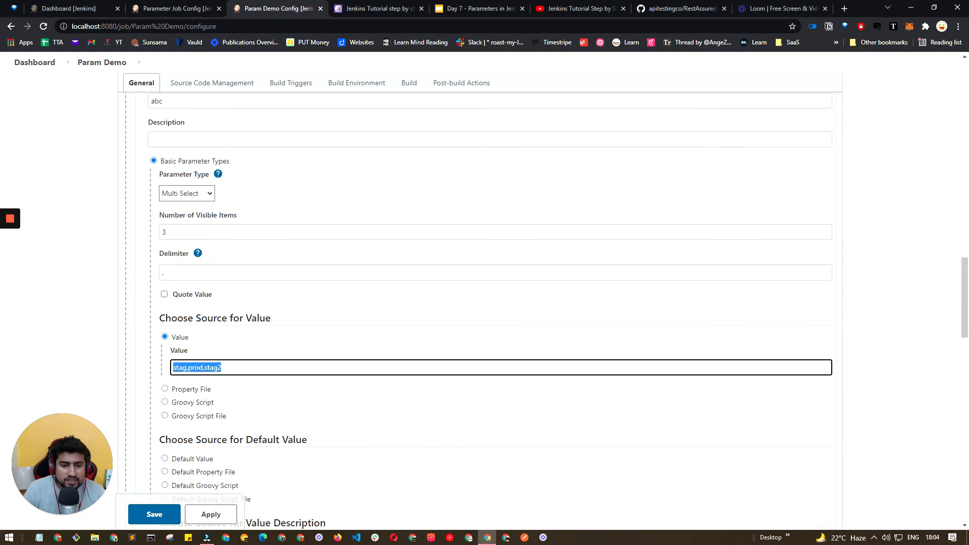
scroll(182, 374, down, 2)
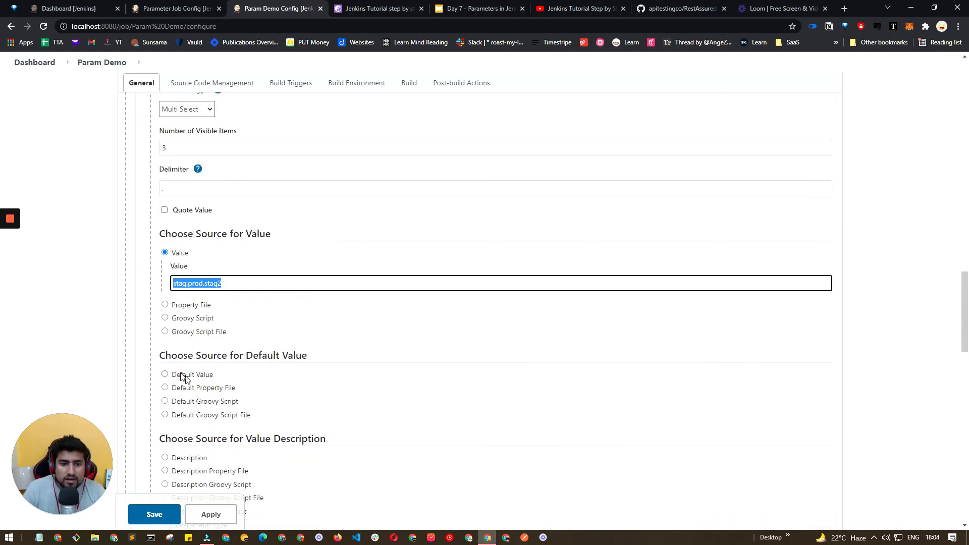
click(165, 333)
click(165, 280)
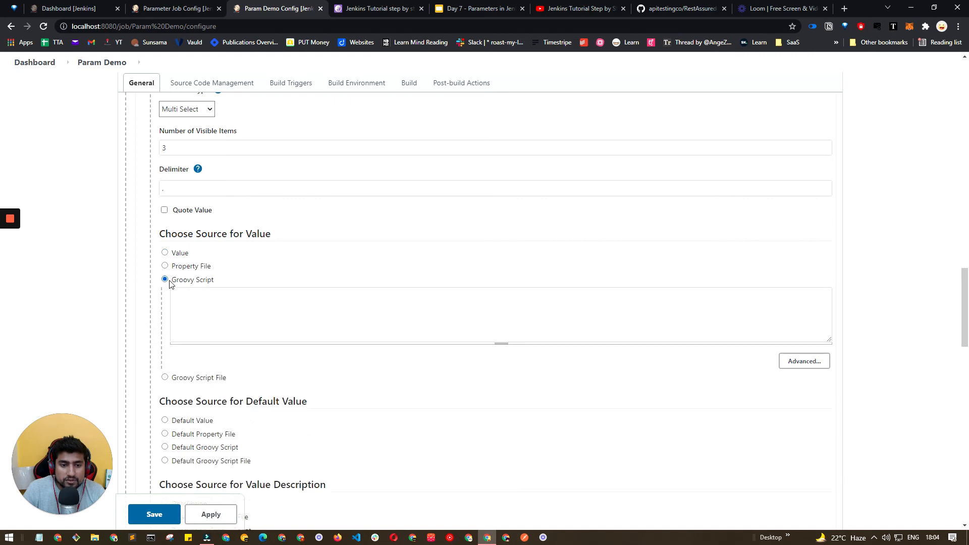
click(166, 266)
click(166, 253)
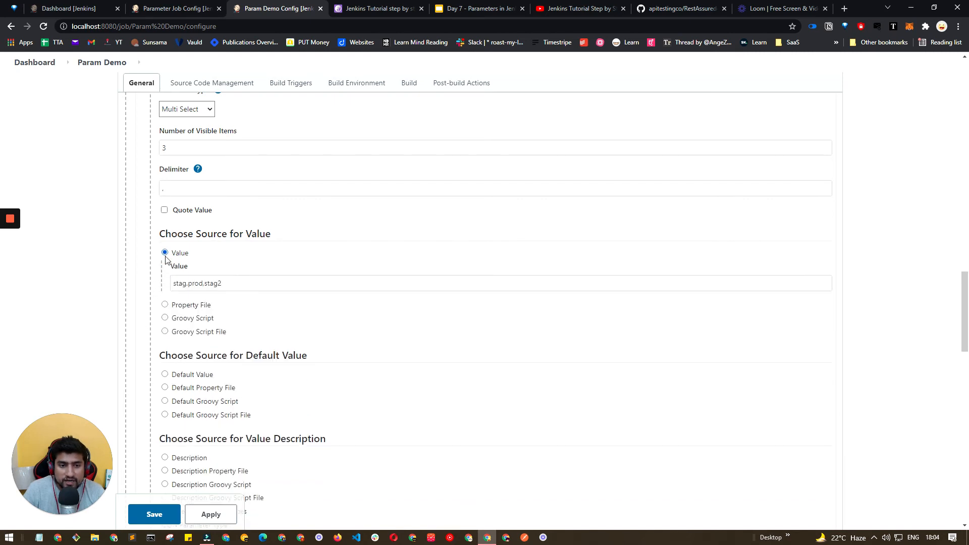
scroll(205, 288, down, 2)
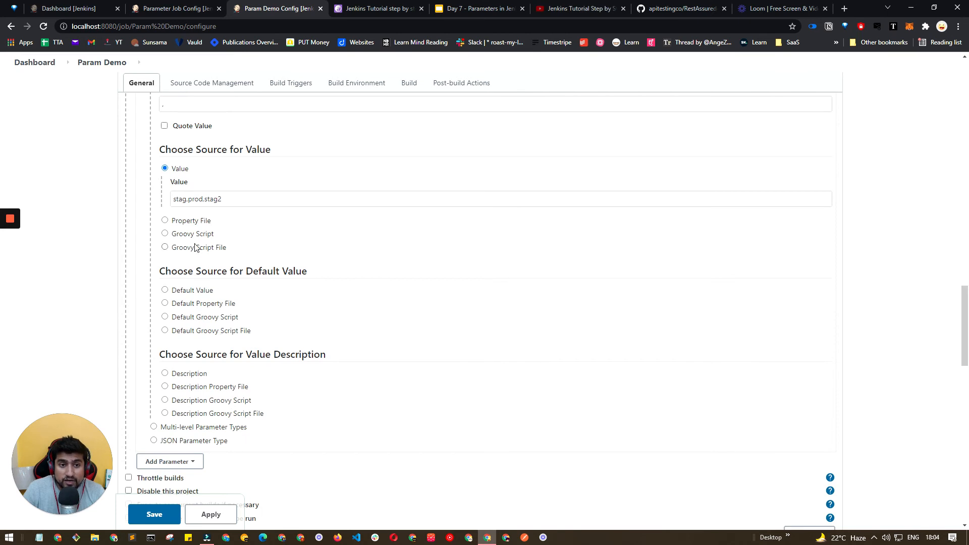
scroll(195, 248, up, 4)
click(207, 194)
click(202, 207)
click(202, 194)
click(200, 217)
click(201, 194)
click(201, 223)
click(202, 194)
click(200, 232)
click(200, 200)
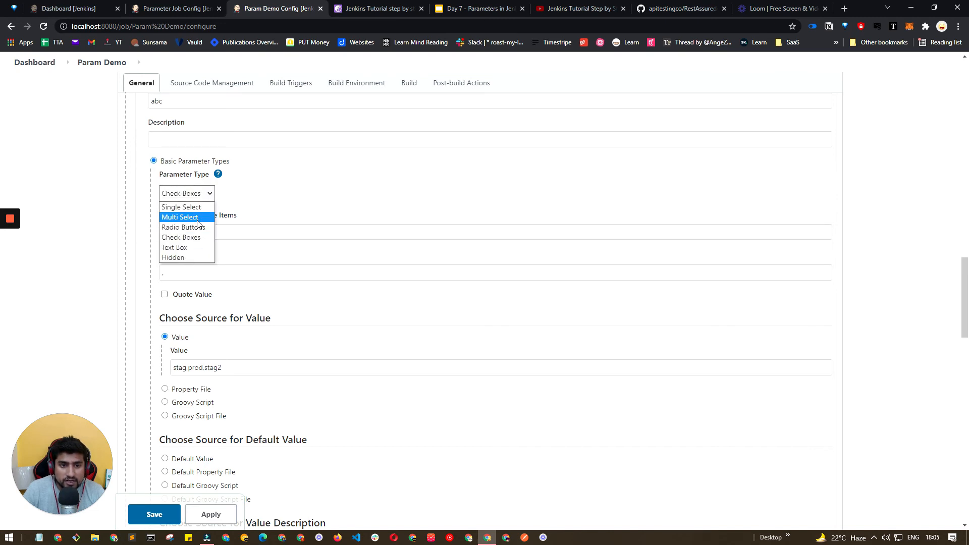
click(197, 250)
click(200, 198)
click(186, 258)
click(193, 198)
key(Escape)
key(m)
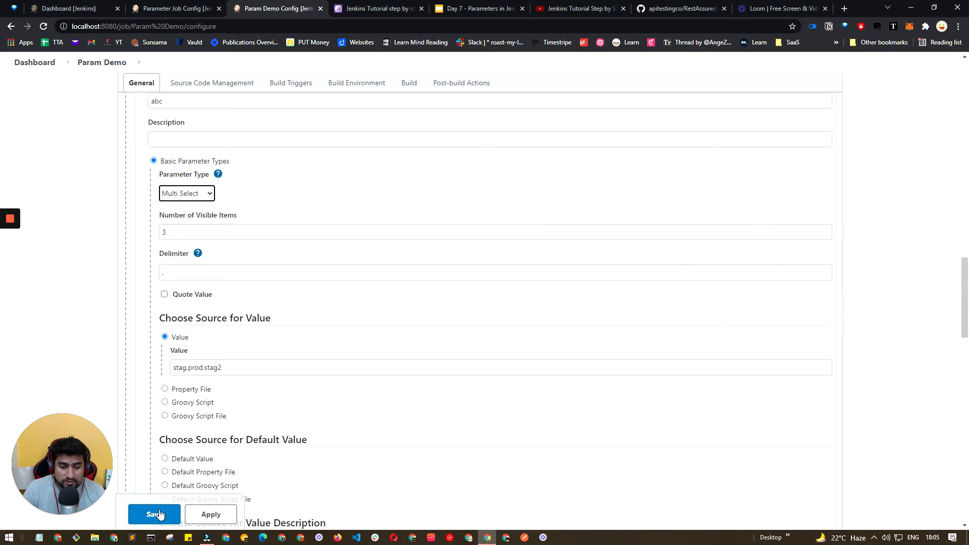
Save Param Demo's configuration and open Build with Parameters, selecting stag and prod in the abc list.
click(155, 514)
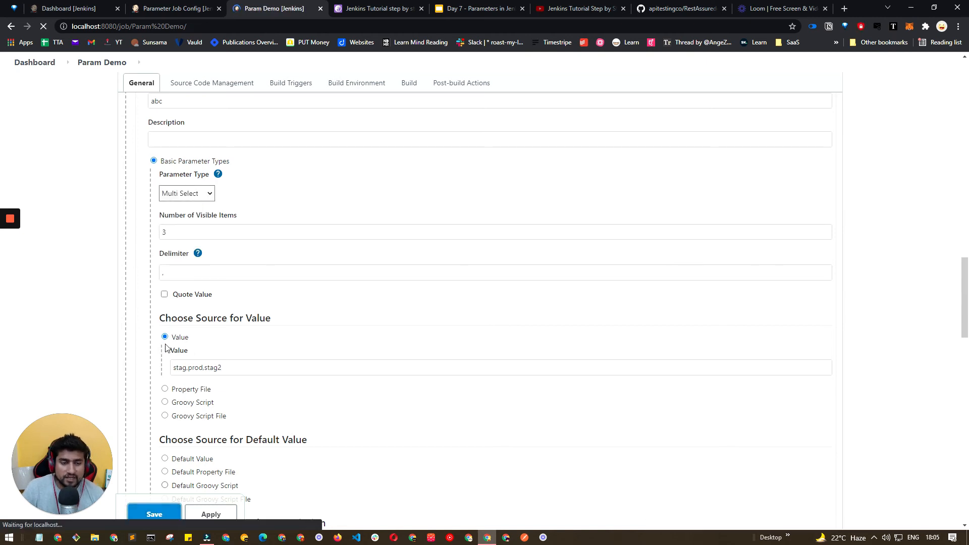
click(82, 217)
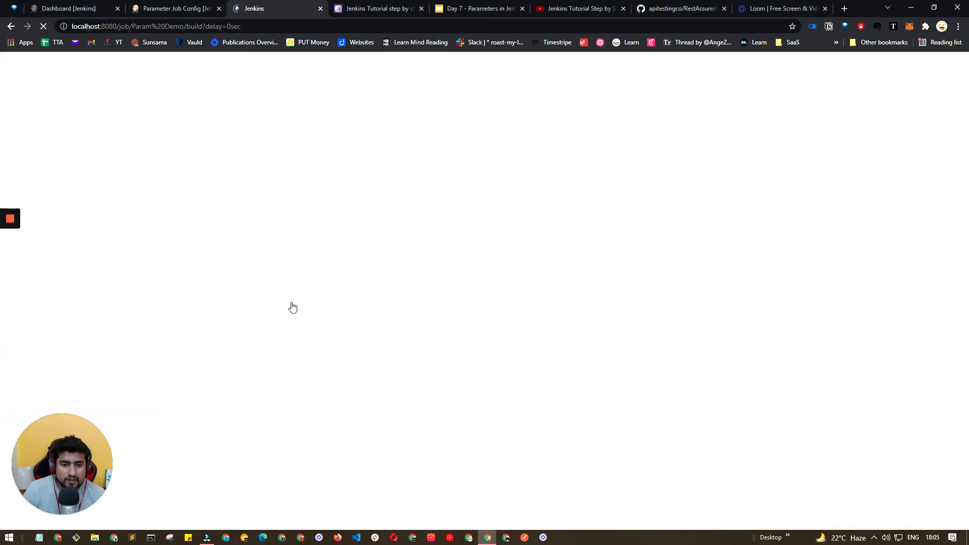
click(190, 347)
ctrl+click(193, 357)
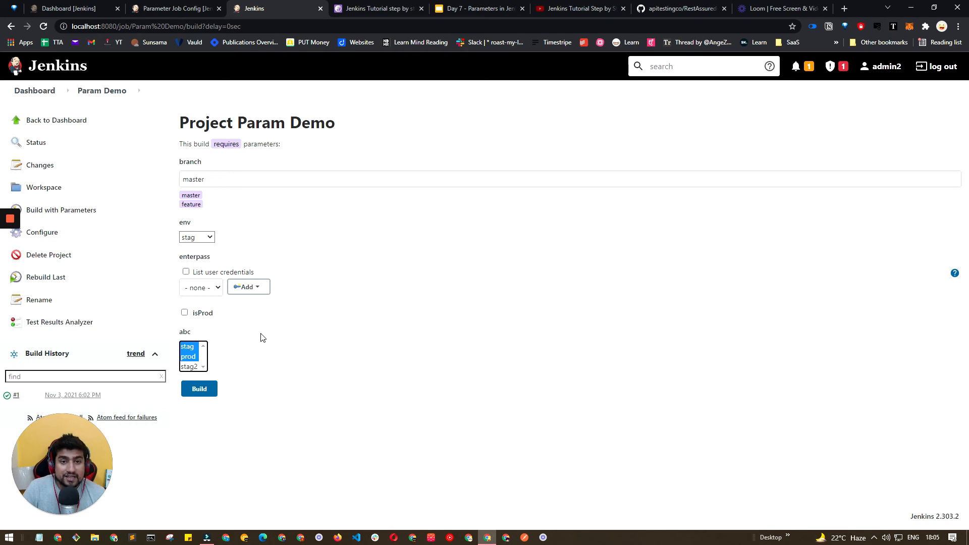
Review the slides of the Day 7 Parameters in Jenkins presentation.
click(473, 15)
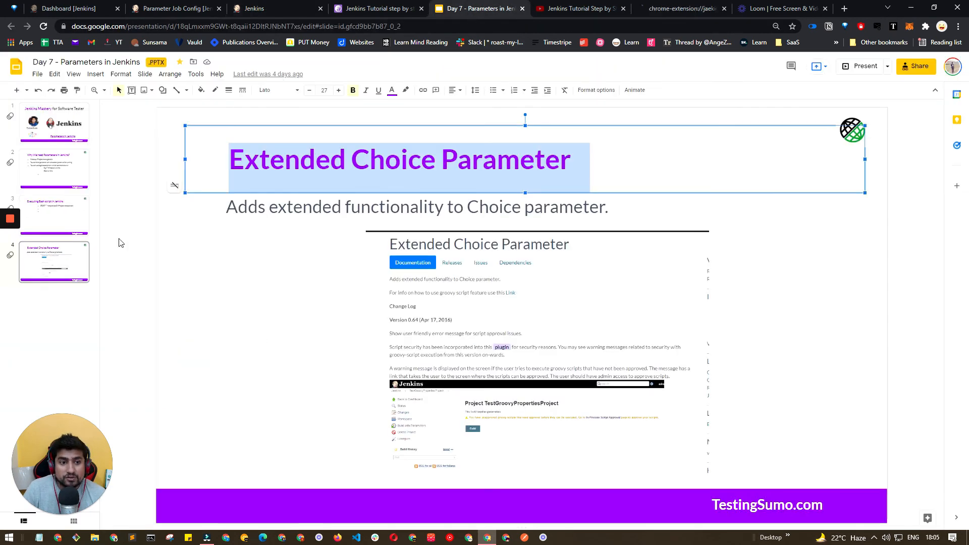
click(83, 220)
triple_click(386, 161)
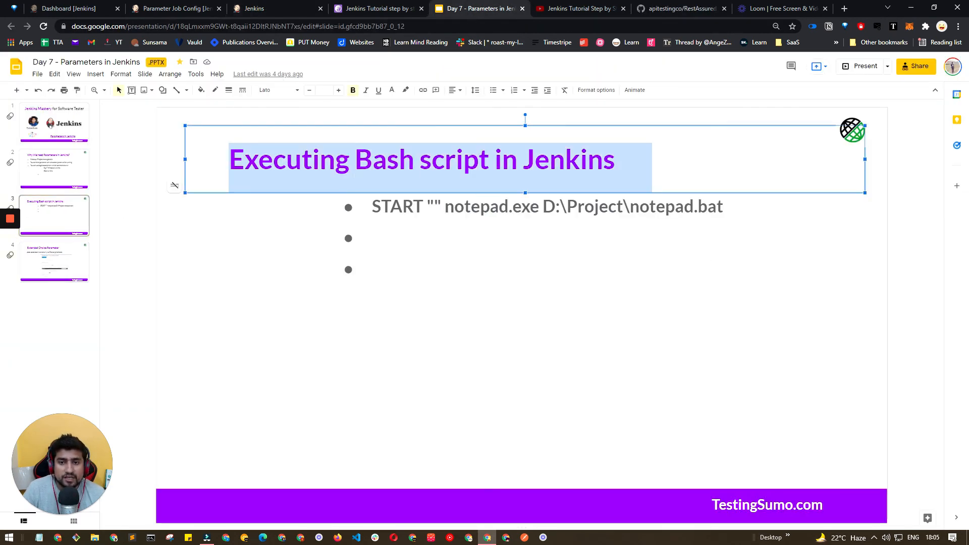
click(72, 161)
click(410, 238)
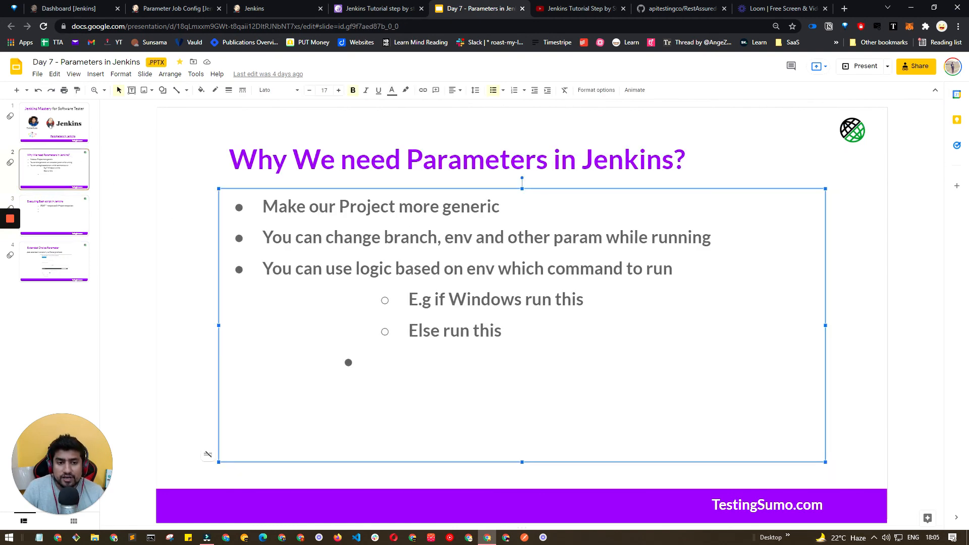
Return to Parameter Job's configuration and view its Extended Choice Parameter settings.
click(197, 8)
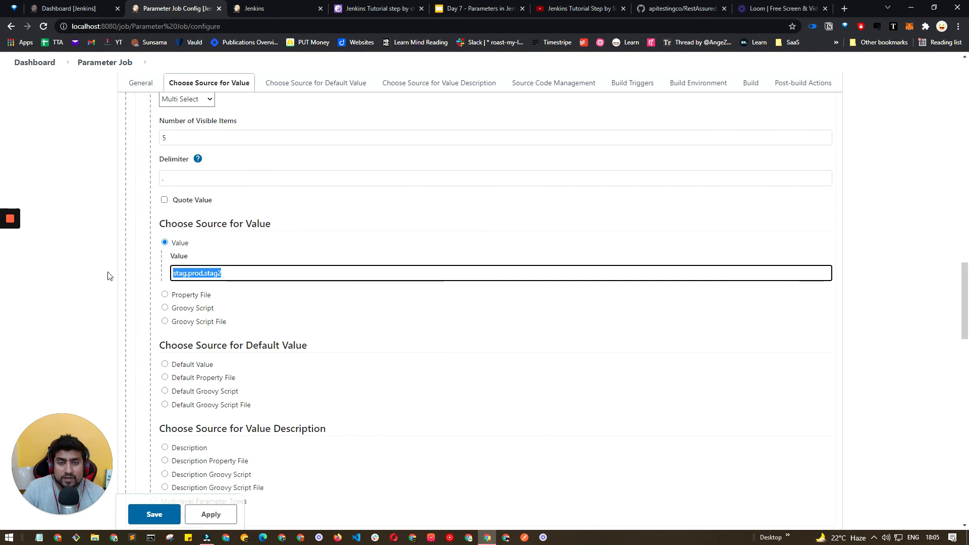
scroll(109, 274, up, 3)
click(54, 515)
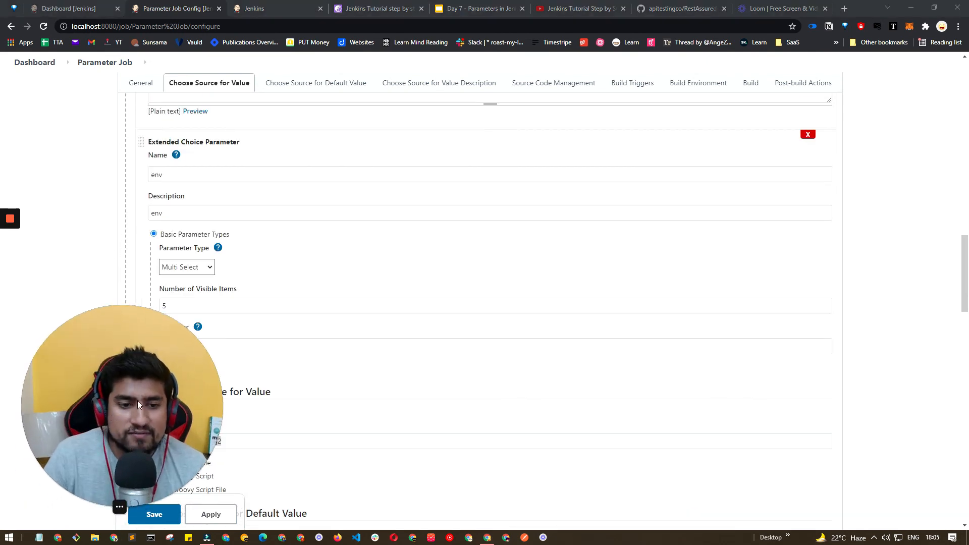
drag(78, 452, 338, 302)
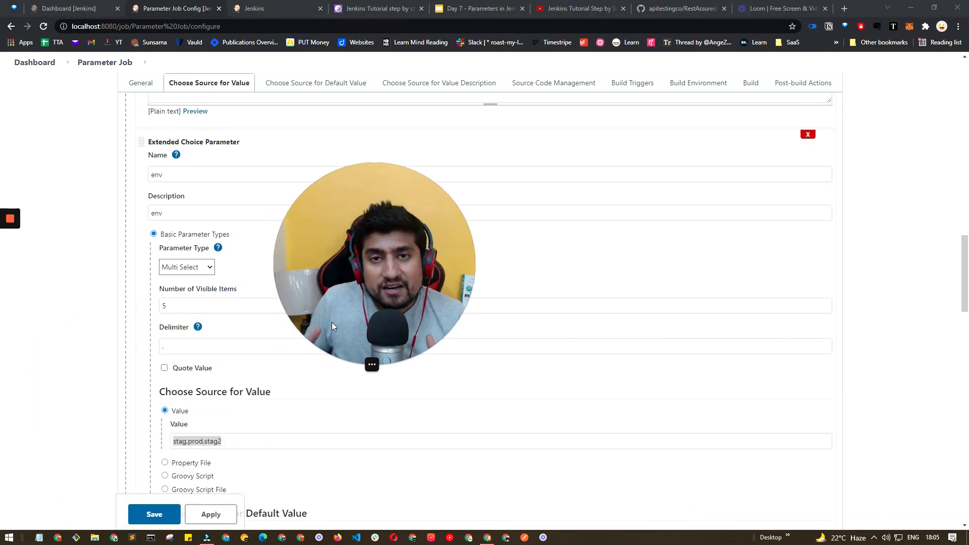